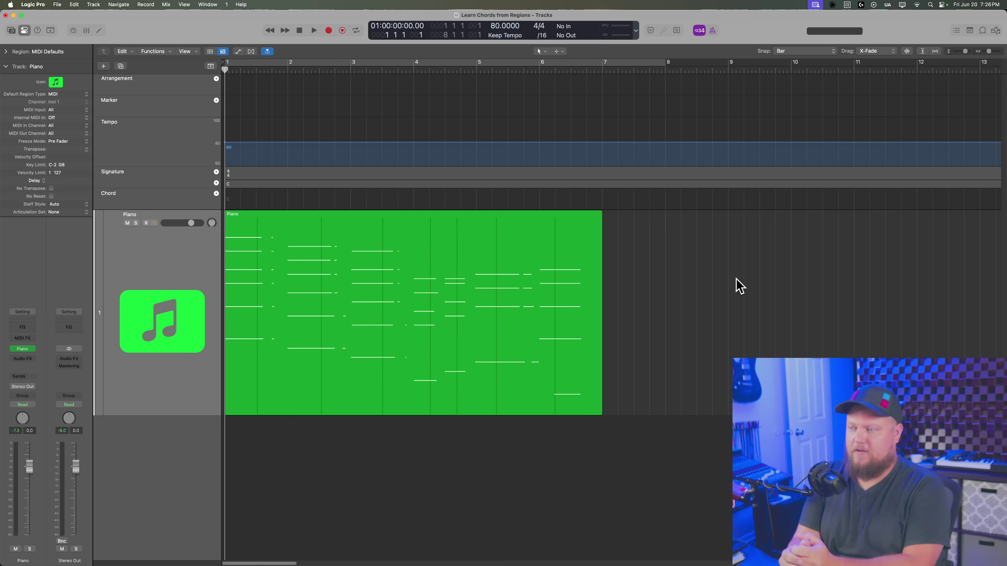
Step: Insert the I–V–vi–IV chord progression on the Chord track starting at bar 7
{"action": "left_click", "coordinate": [502, 263]}
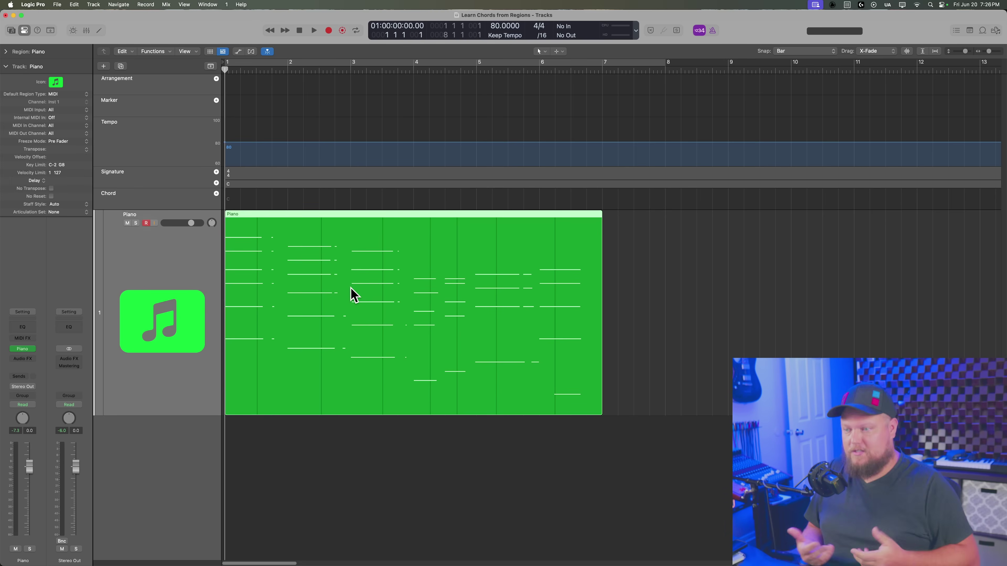
{"action": "right_click", "coordinate": [606, 197]}
{"action": "mouse_move", "coordinate": [639, 201]}
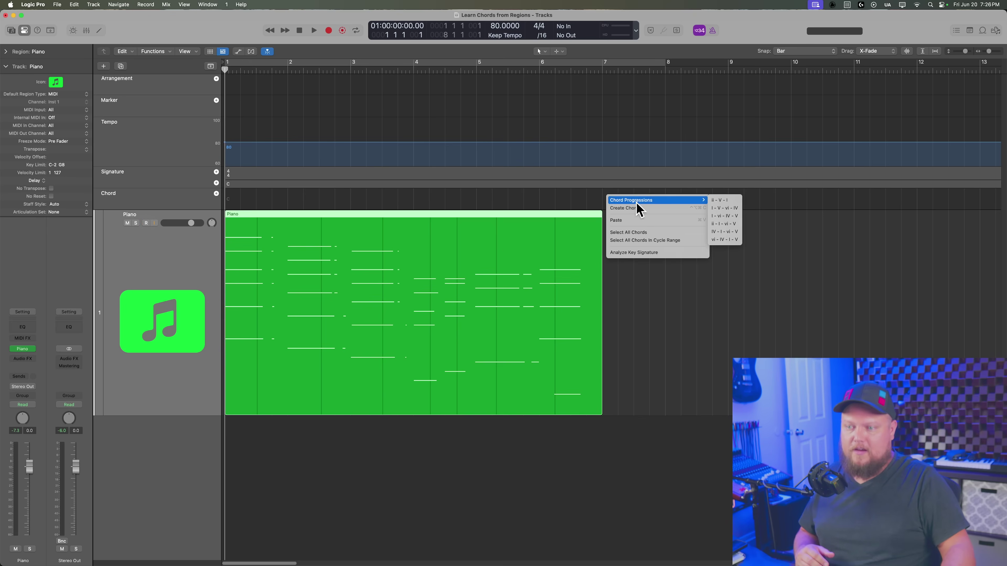
{"action": "left_click", "coordinate": [724, 208]}
Step: Copy the chord progression to the Piano track as a MIDI region, delete the chords and regenerate them from that region
{"action": "left_click_drag", "start_coordinate": [598, 249], "coordinate": [598, 254]}
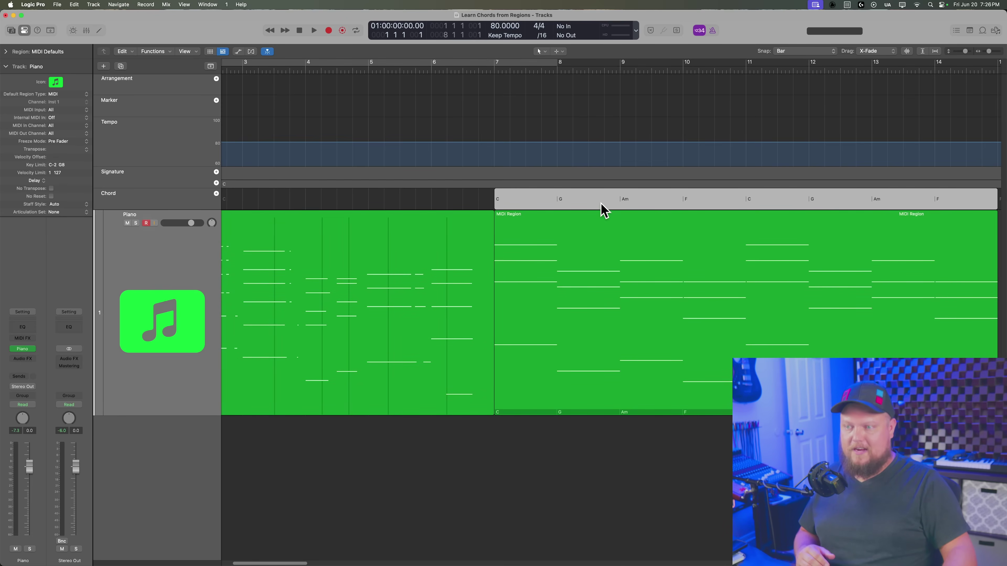
{"action": "key", "text": "Delete"}
{"action": "left_click_drag", "start_coordinate": [577, 240], "coordinate": [577, 206]}
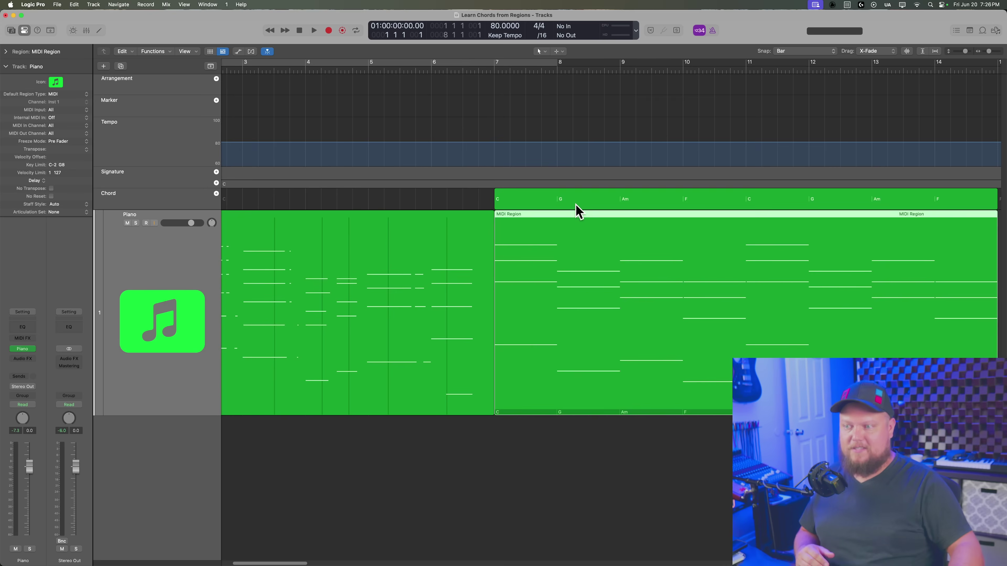
Step: Delete the regenerated chords from the Chord track and the new MIDI region at bar 7 from the Piano track
{"action": "left_click", "coordinate": [575, 204]}
{"action": "key", "text": "Delete"}
{"action": "left_click", "coordinate": [567, 244]}
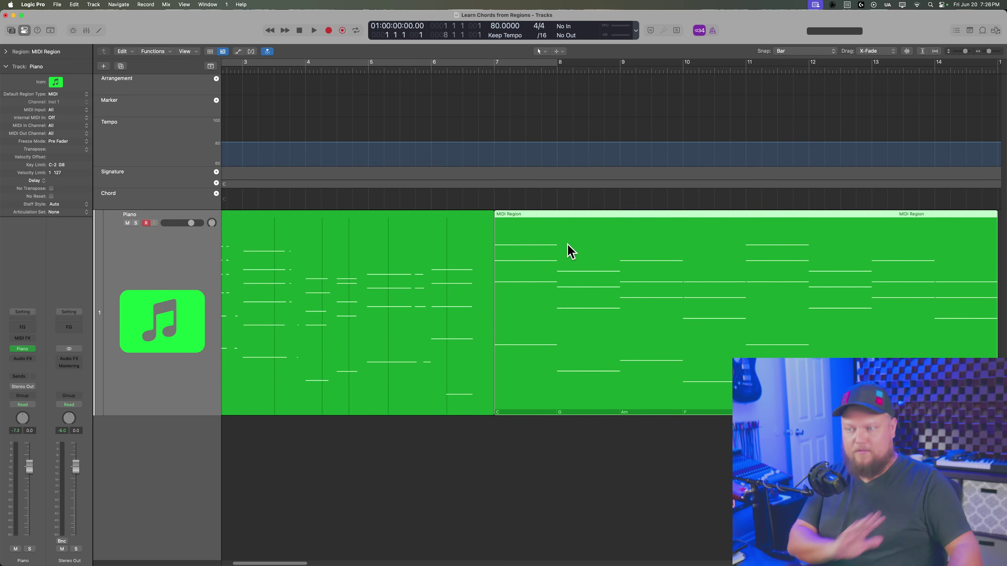
{"action": "key", "text": "Delete"}
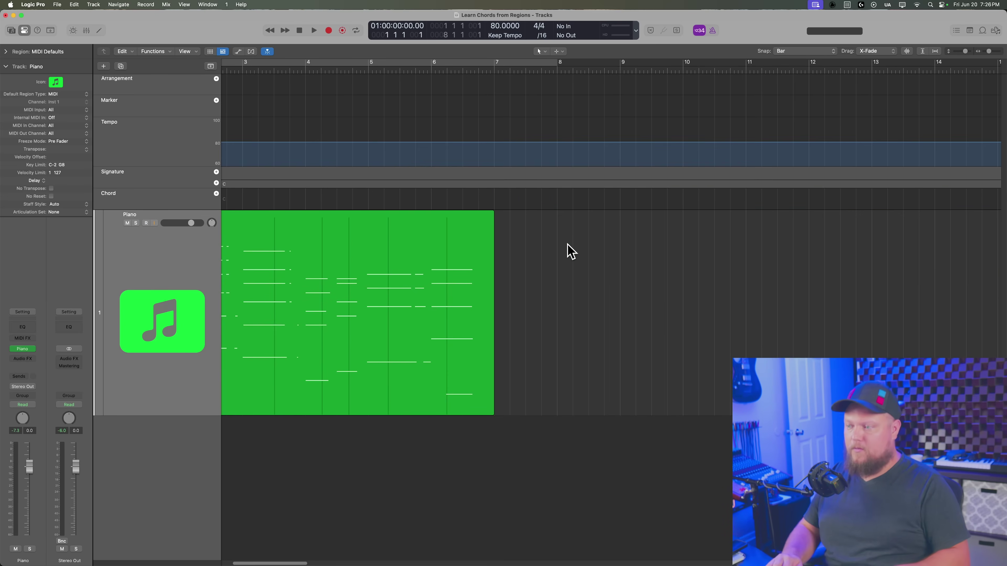
Step: Try to extract chords from the Piano region by dropping it onto the start of the Chord track
{"action": "scroll", "coordinate": [563, 258], "scroll_direction": "left", "scroll_amount": 5}
{"action": "left_click", "coordinate": [368, 304]}
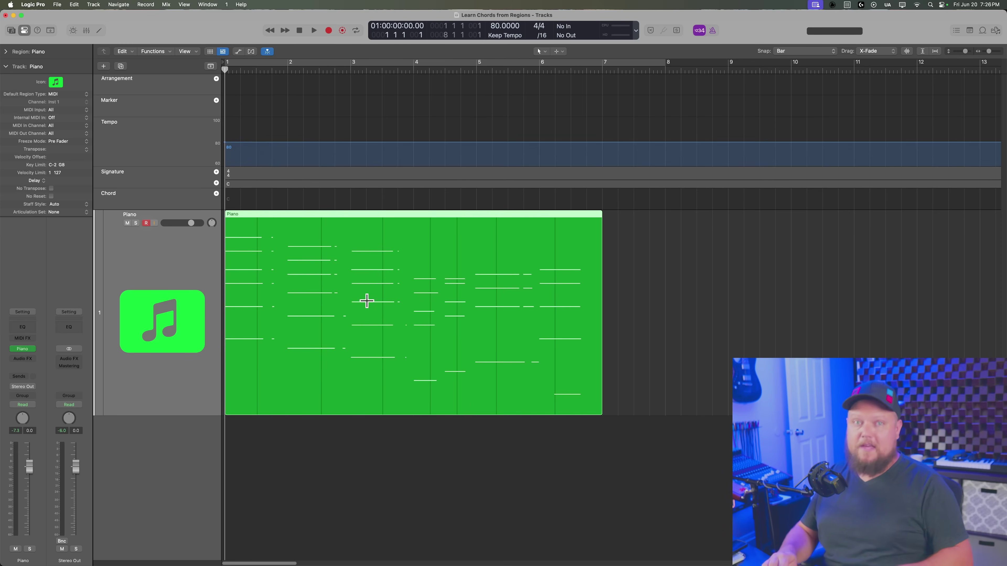
{"action": "key", "text": "super+Right"}
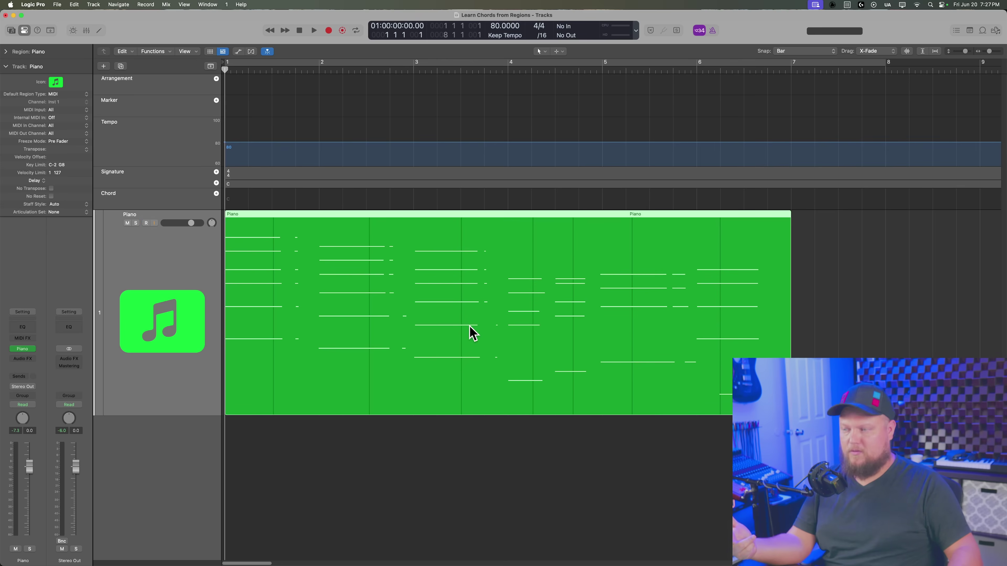
{"action": "left_click_drag", "start_coordinate": [472, 333], "coordinate": [291, 200]}
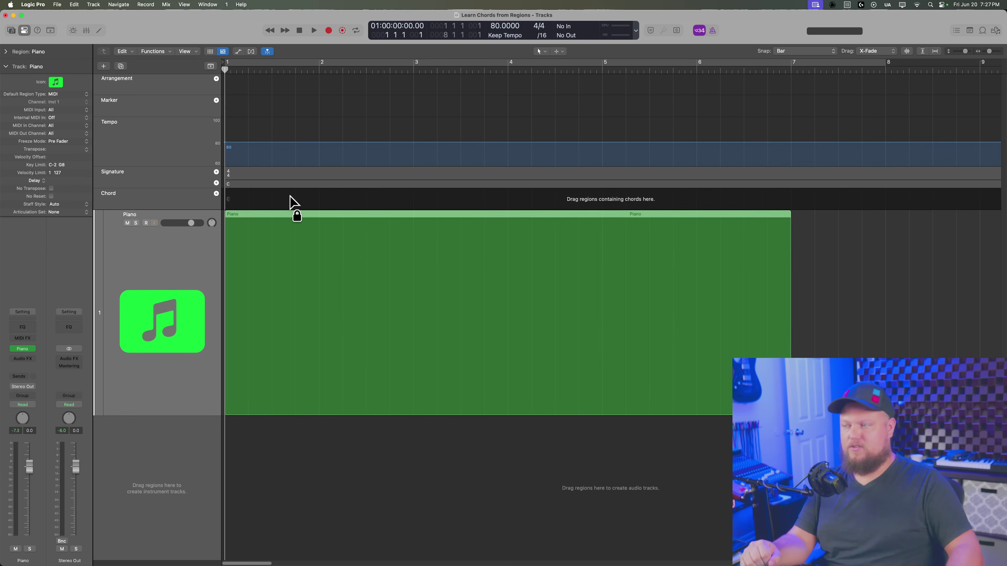
{"action": "left_click_drag", "start_coordinate": [290, 197], "coordinate": [292, 199]}
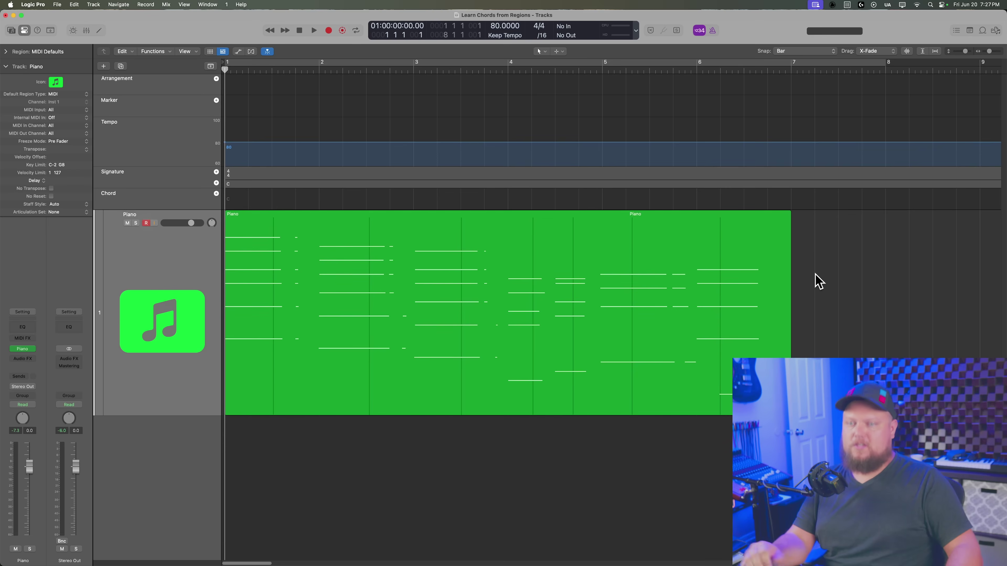
Step: Open the Piano region in the Piano Roll, hide automation, and select the notes of bars 1 to 3 bar by bar to read their chord names
{"action": "left_click", "coordinate": [490, 267]}
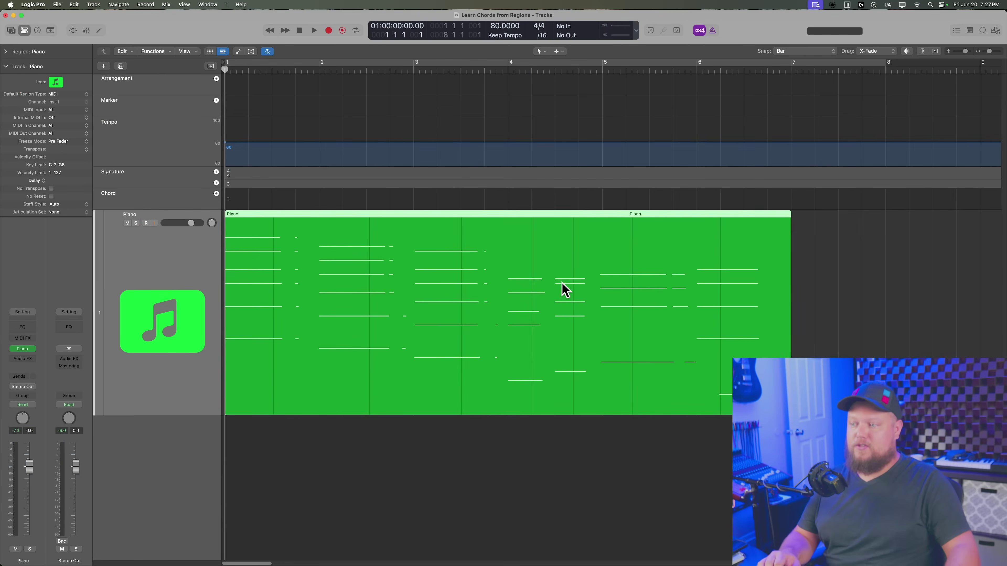
{"action": "double_click", "coordinate": [402, 276]}
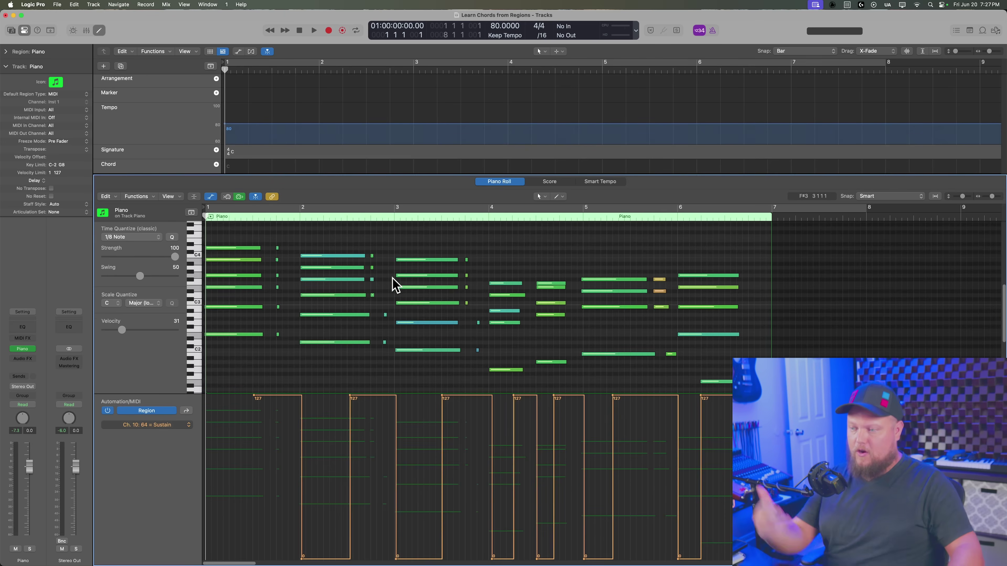
{"action": "left_click", "coordinate": [211, 197]}
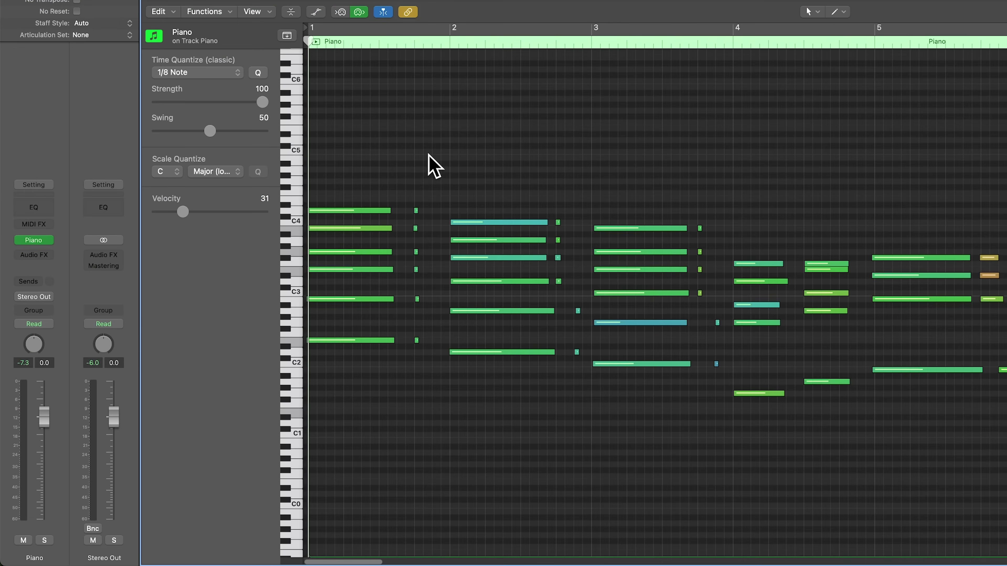
{"action": "left_click_drag", "start_coordinate": [433, 156], "coordinate": [358, 438]}
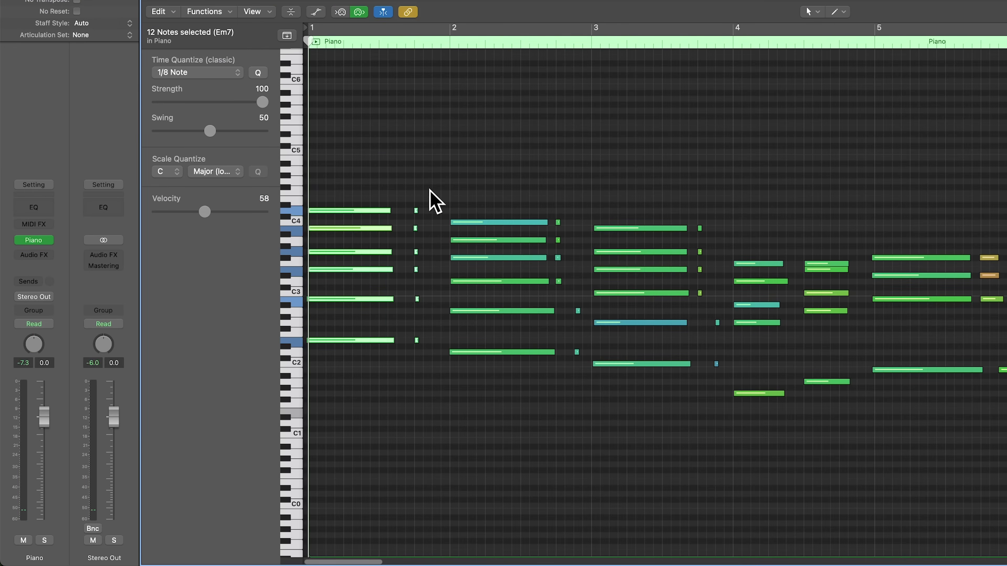
{"action": "left_click_drag", "start_coordinate": [450, 159], "coordinate": [579, 393]}
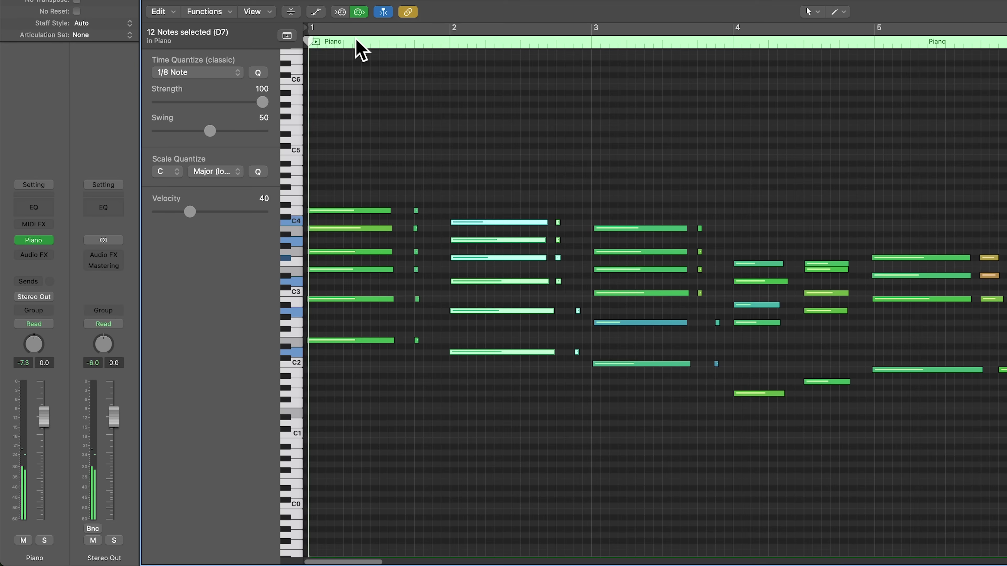
{"action": "left_click", "coordinate": [602, 172]}
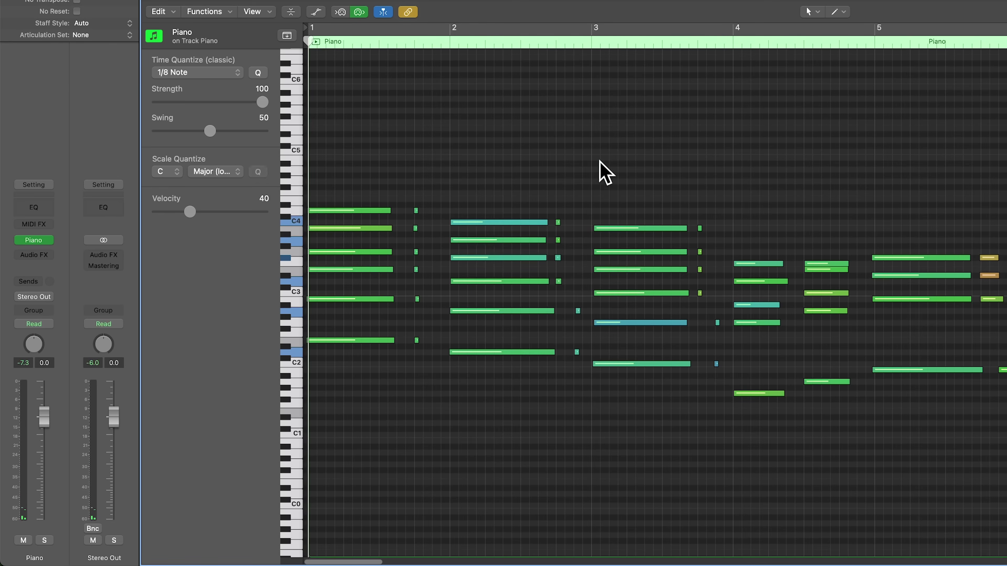
{"action": "left_click_drag", "start_coordinate": [599, 160], "coordinate": [723, 407]}
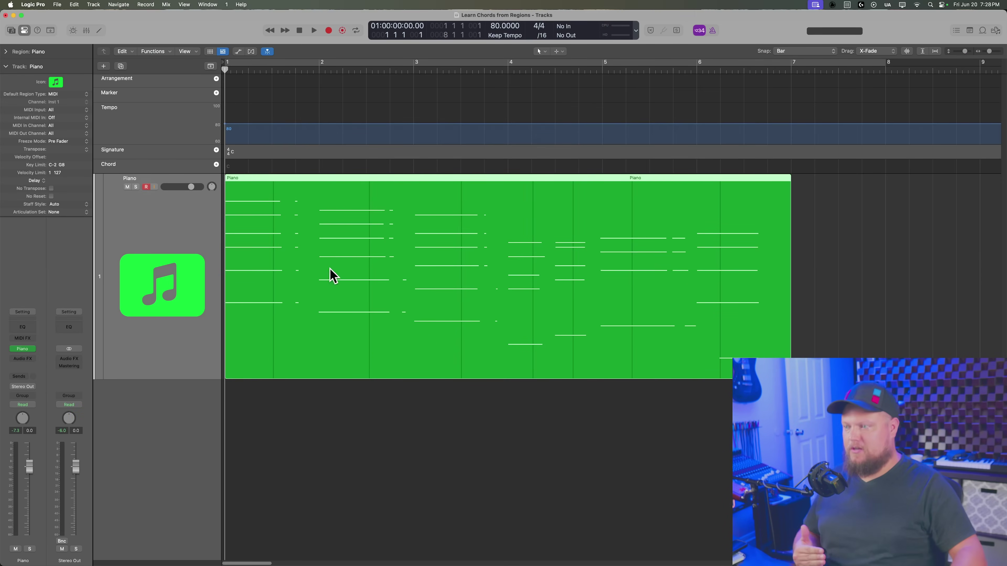
Step: Retry extracting the Piano region's chords onto the Chord track
{"action": "left_click_drag", "start_coordinate": [330, 274], "coordinate": [266, 166]}
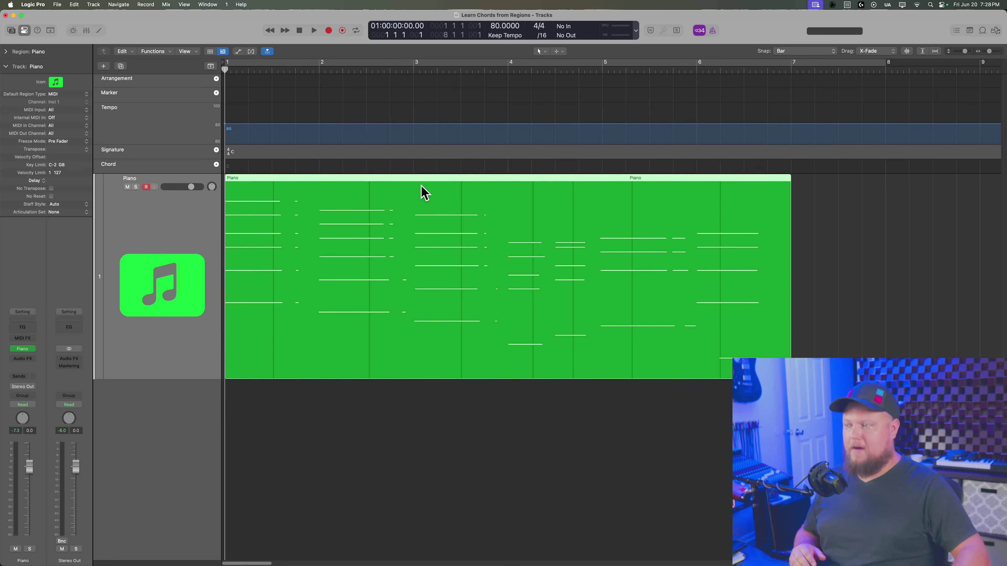
{"action": "left_click", "coordinate": [395, 384]}
{"action": "left_click", "coordinate": [343, 315]}
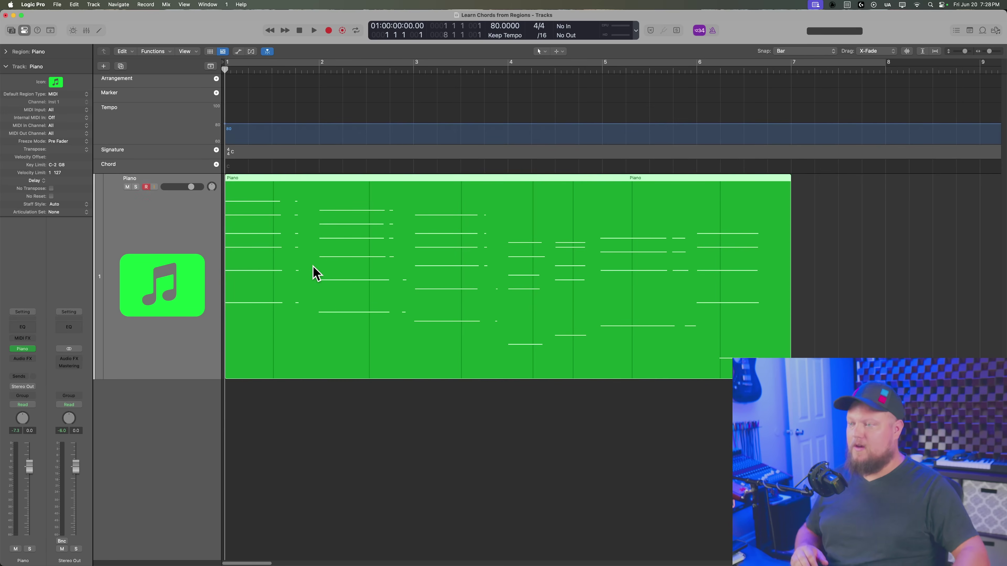
Step: Look over the Piano region's notes in the Piano Roll, and close the editor
{"action": "double_click", "coordinate": [314, 273]}
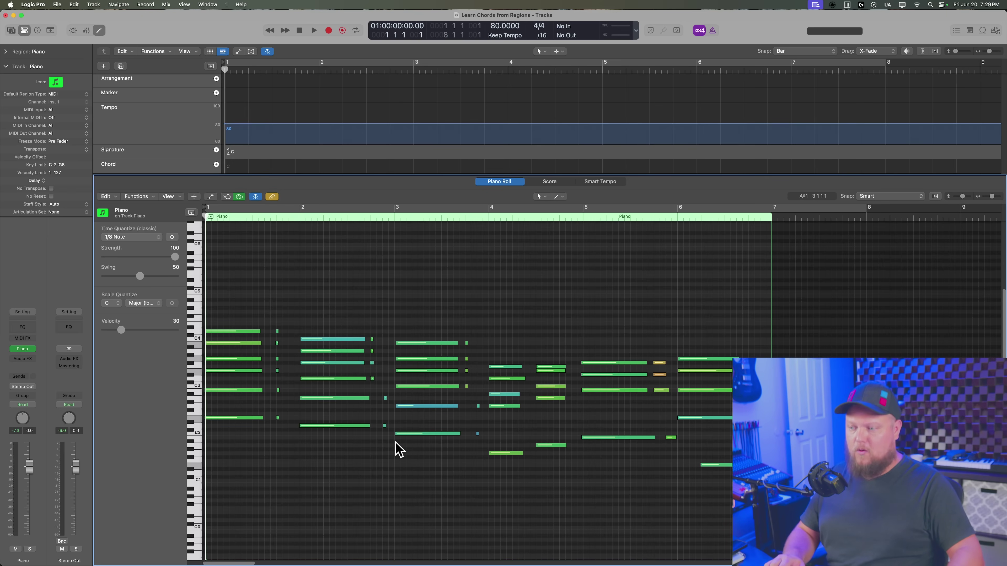
{"action": "key", "text": "e"}
{"action": "left_click", "coordinate": [362, 445]}
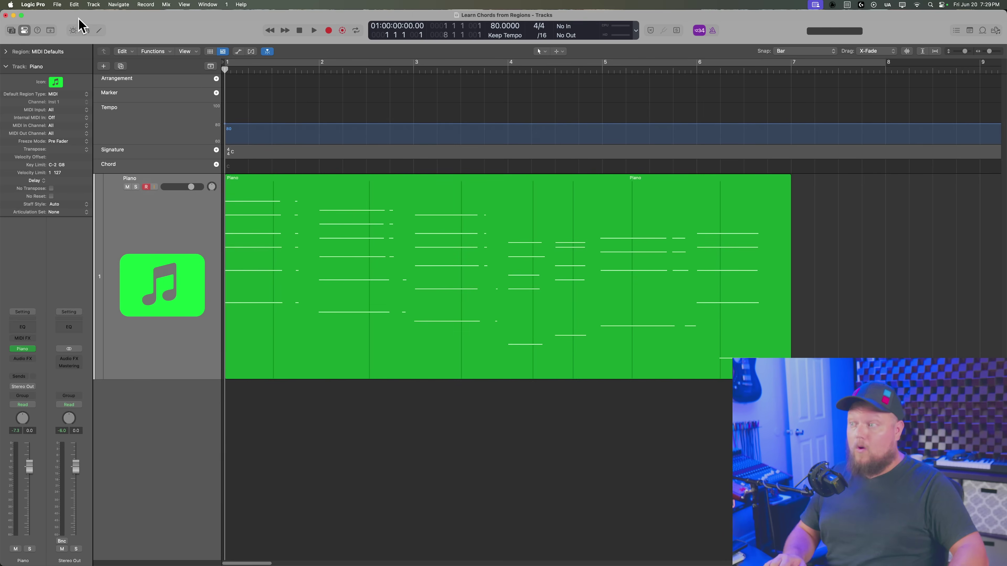
{"action": "left_click", "coordinate": [59, 5]}
{"action": "left_click", "coordinate": [345, 417]}
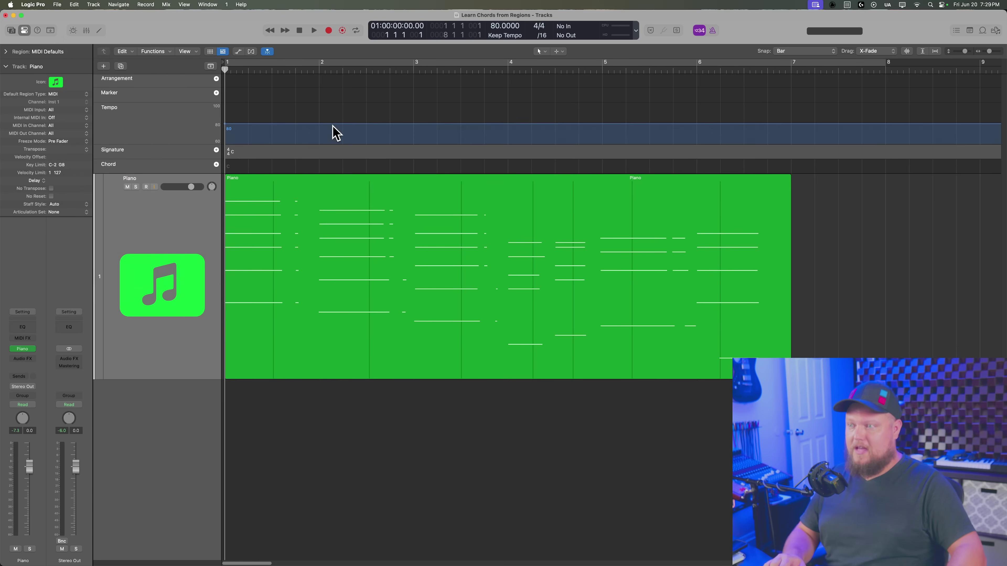
{"action": "left_click", "coordinate": [319, 70]}
{"action": "key", "text": "period"}
{"action": "key", "text": "period"}
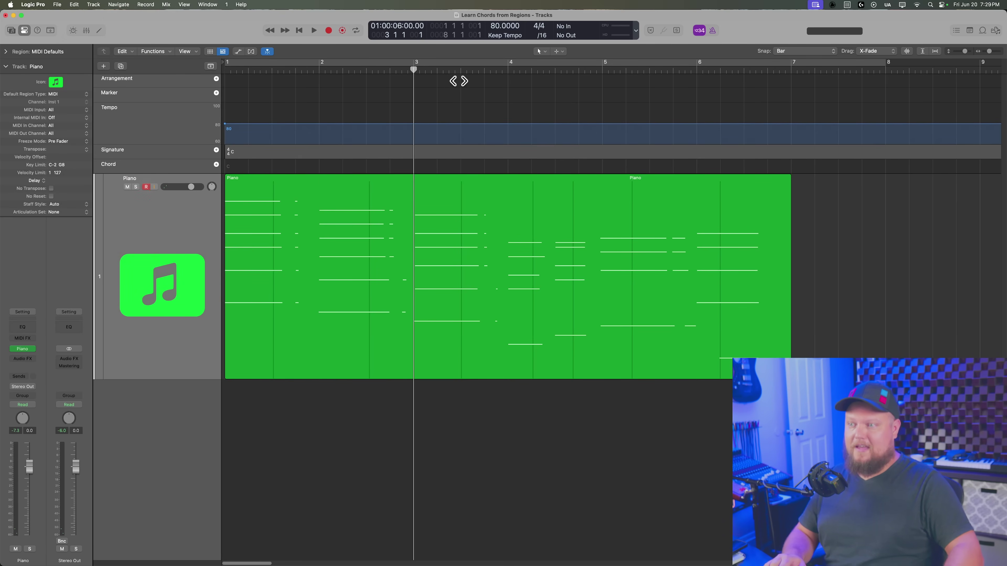
{"action": "key", "text": "comma"}
{"action": "key", "text": "comma"}
{"action": "key", "text": "comma"}
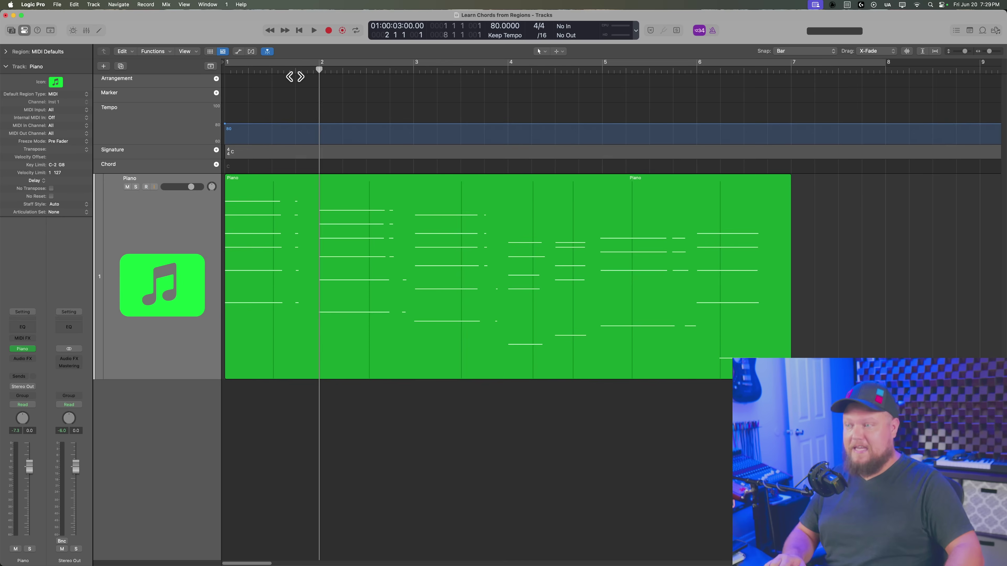
{"action": "key", "text": "alt+r"}
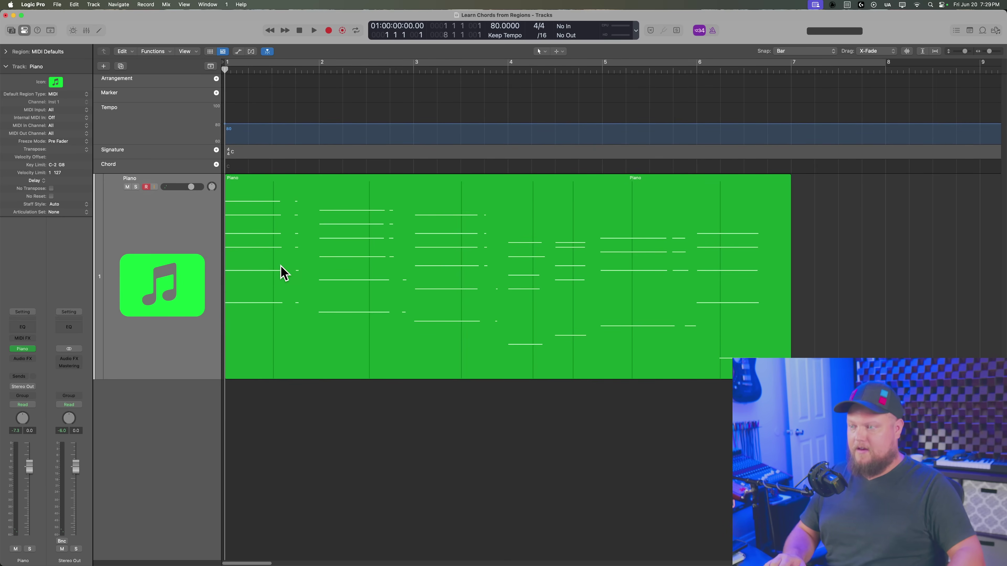
{"action": "key", "text": "alt+r"}
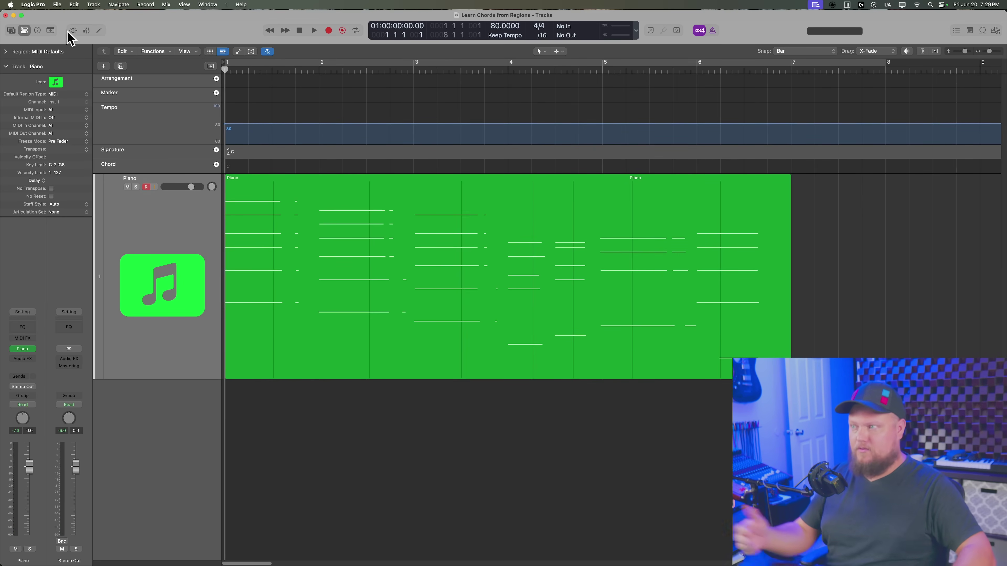
Step: Enable Notes in the project's MIDI Chase settings and close the settings window
{"action": "left_click", "coordinate": [58, 5]}
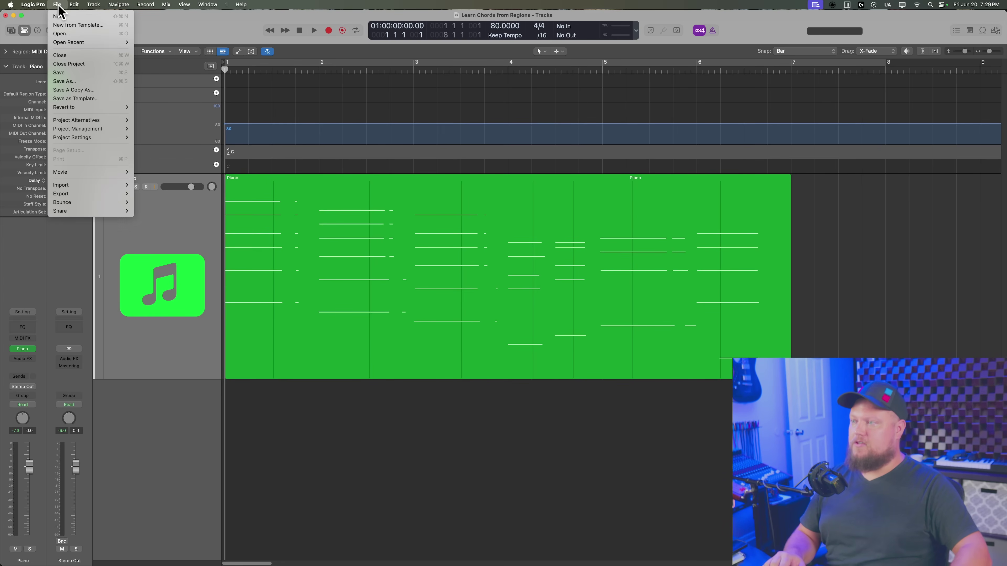
{"action": "mouse_move", "coordinate": [85, 137]}
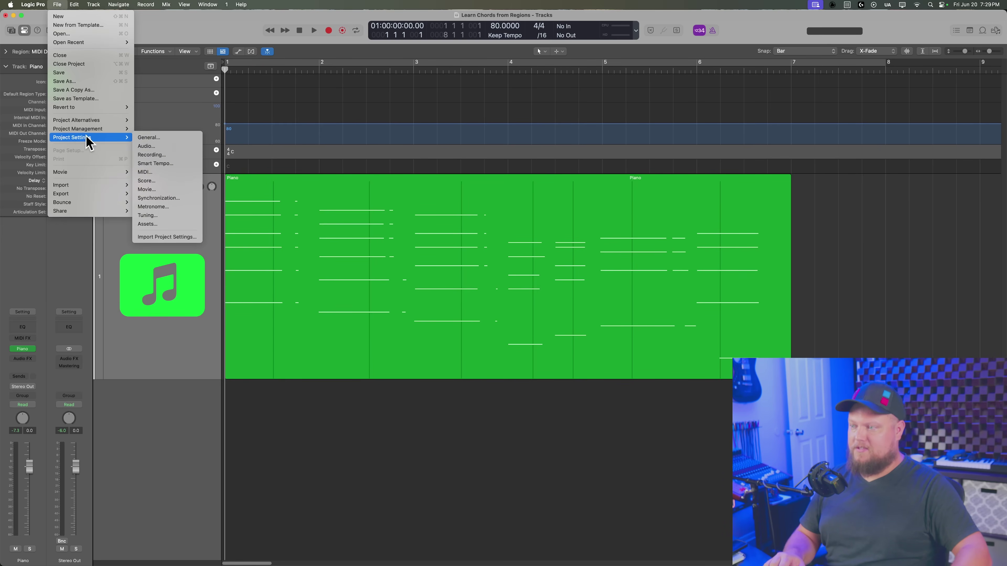
{"action": "left_click", "coordinate": [180, 172]}
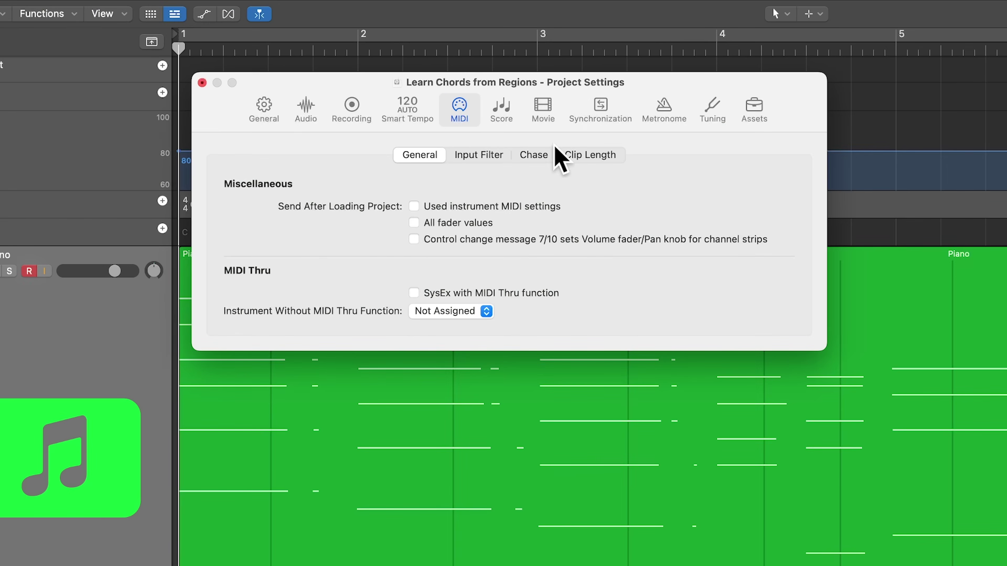
{"action": "left_click", "coordinate": [542, 161]}
{"action": "left_click", "coordinate": [253, 183]}
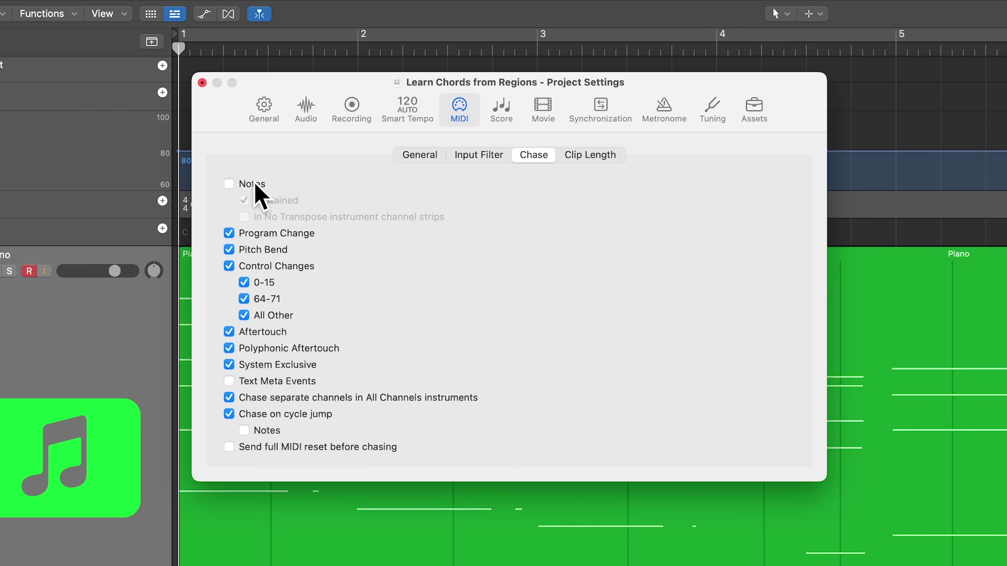
{"action": "left_click", "coordinate": [254, 183]}
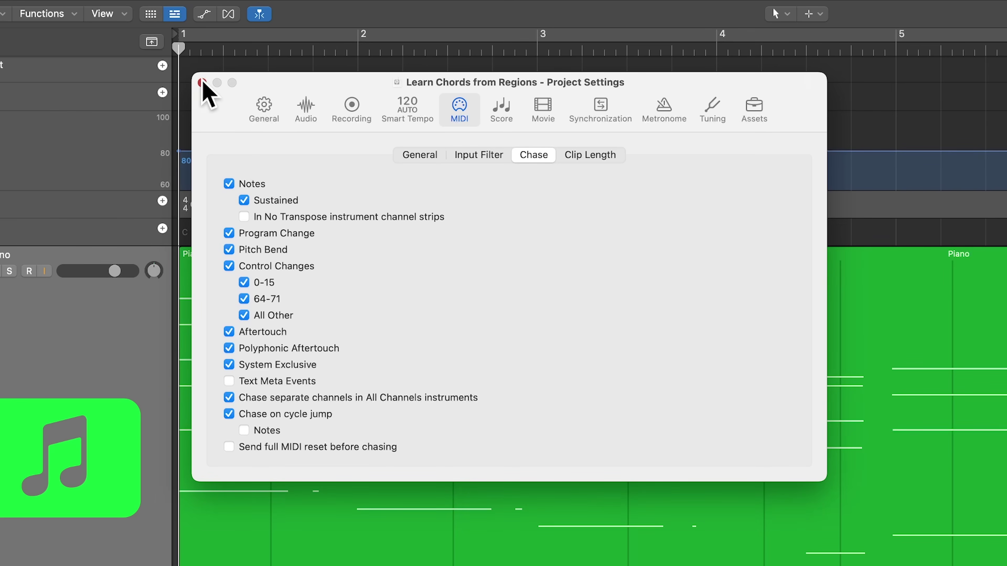
{"action": "left_click", "coordinate": [202, 83]}
Step: Create a C major chord at bar 1 of the Chord track
{"action": "right_click", "coordinate": [236, 166]}
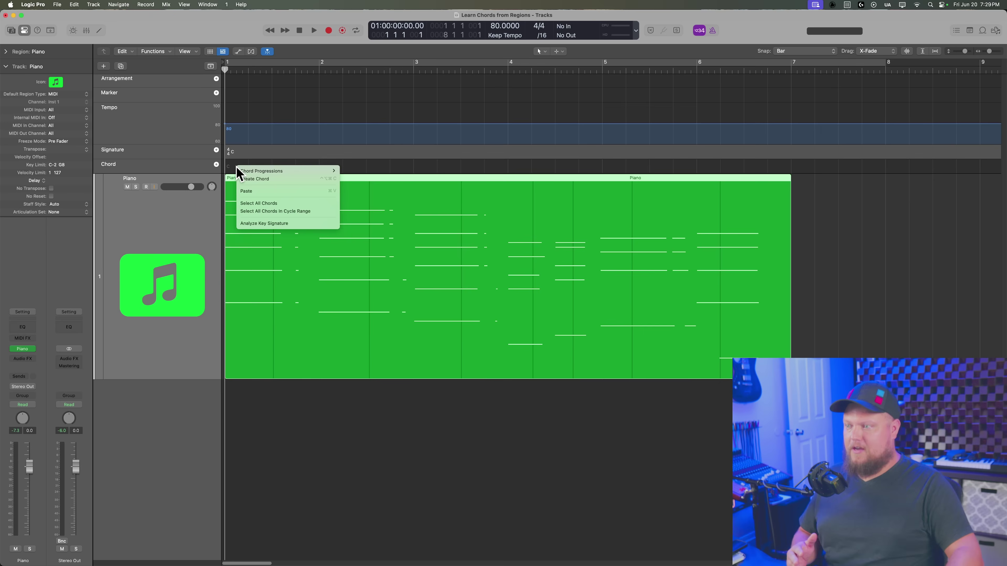
{"action": "left_click", "coordinate": [258, 179]}
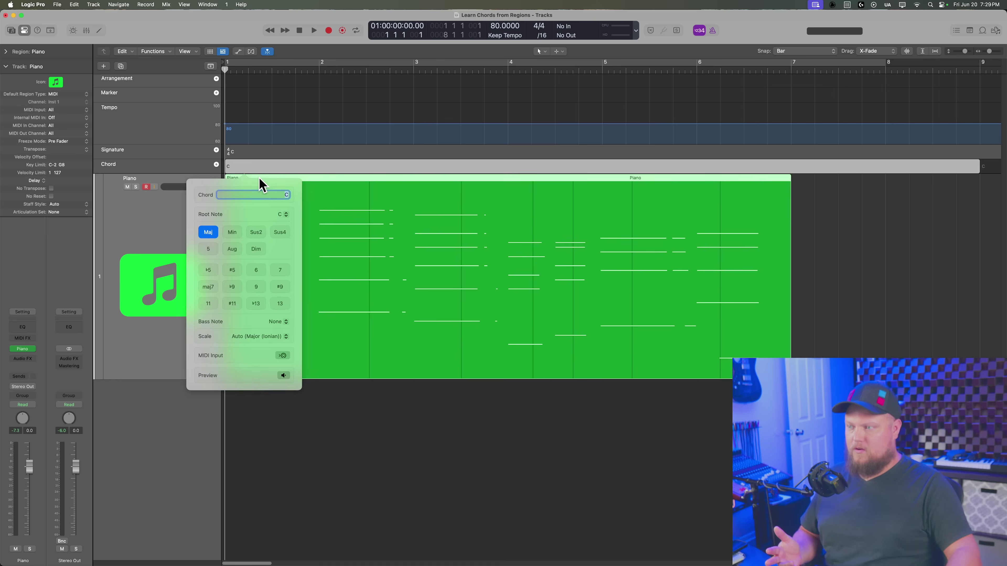
{"action": "left_click", "coordinate": [429, 429]}
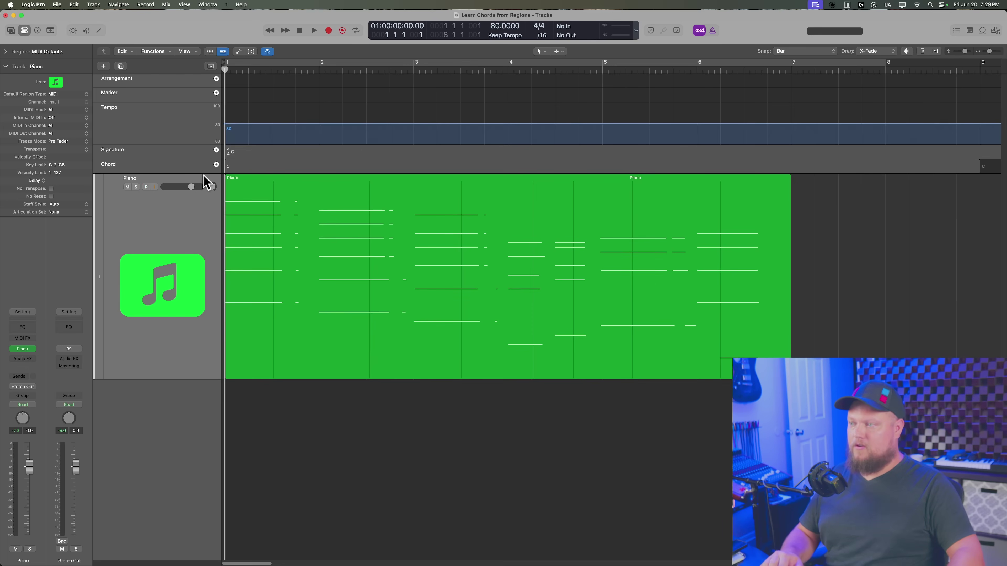
Step: Record-enable the Piano track
{"action": "left_click", "coordinate": [145, 187]}
{"action": "right_click", "coordinate": [155, 116]}
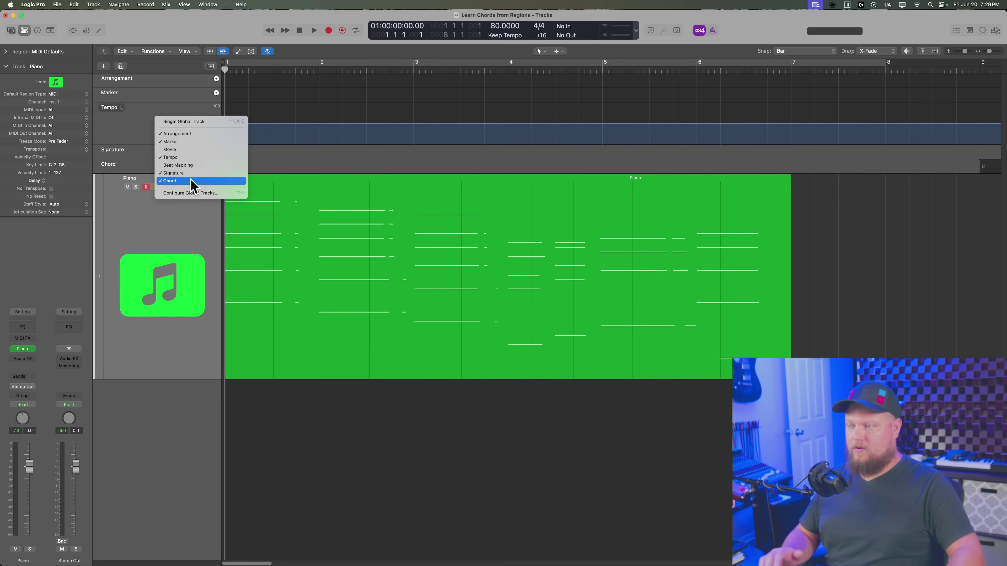
{"action": "left_click", "coordinate": [337, 430]}
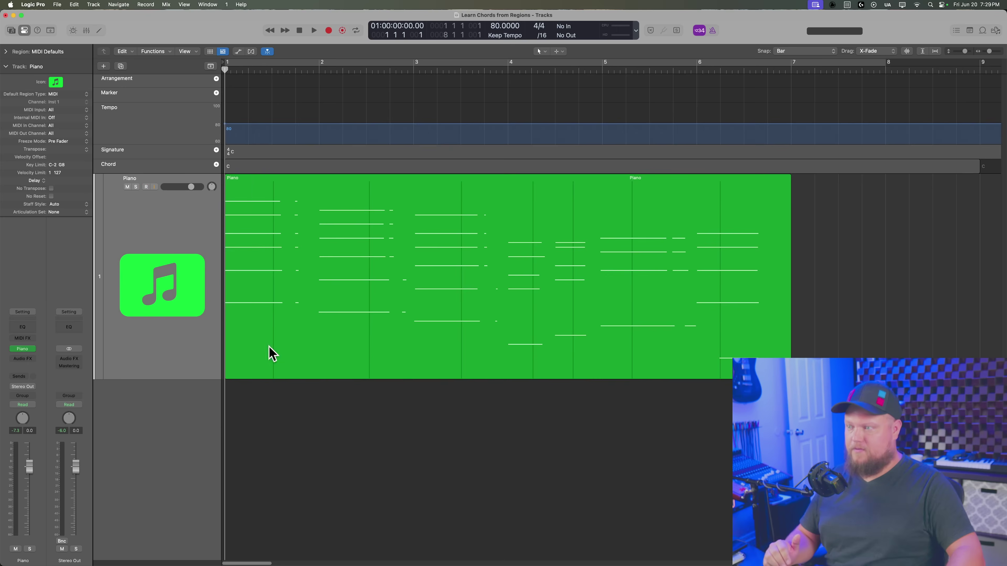
Step: Set the bar 1 chord by playing it through the chord editor's MIDI Input, and close the editor
{"action": "double_click", "coordinate": [246, 169]}
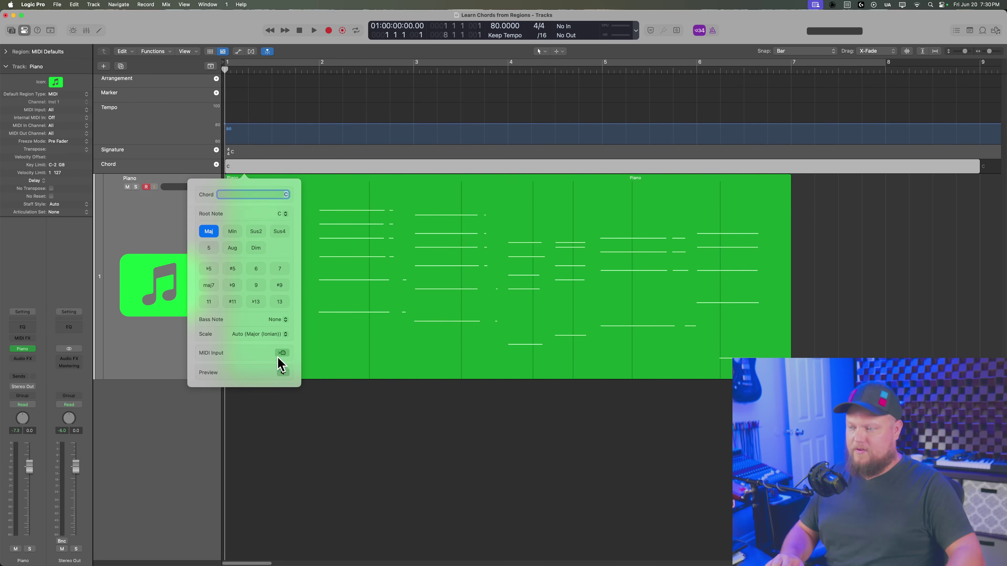
{"action": "left_click", "coordinate": [282, 353]}
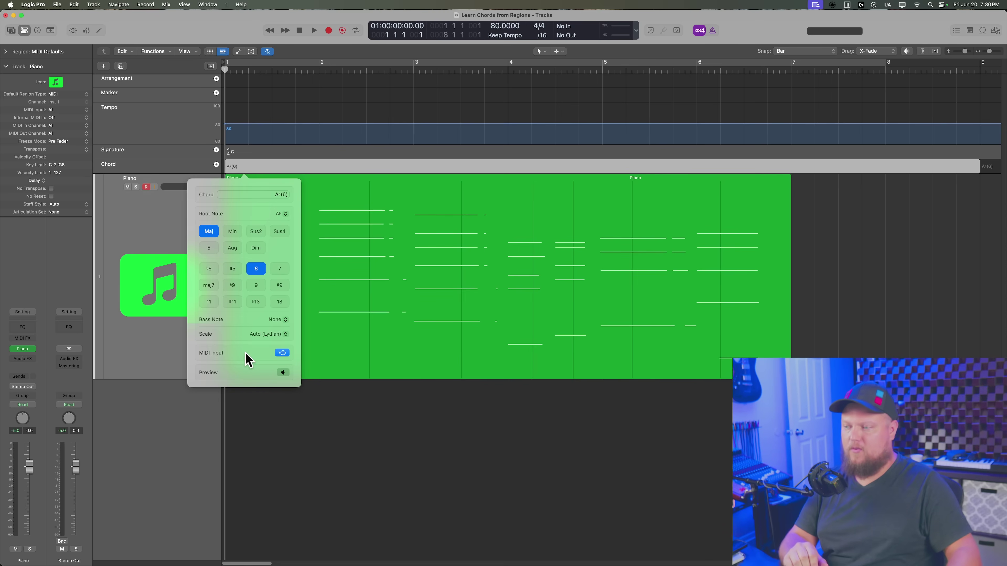
{"action": "left_click", "coordinate": [282, 353]}
{"action": "left_click", "coordinate": [368, 437]}
Step: Delete the chord at bar 1 of the Chord track
{"action": "left_click", "coordinate": [377, 290]}
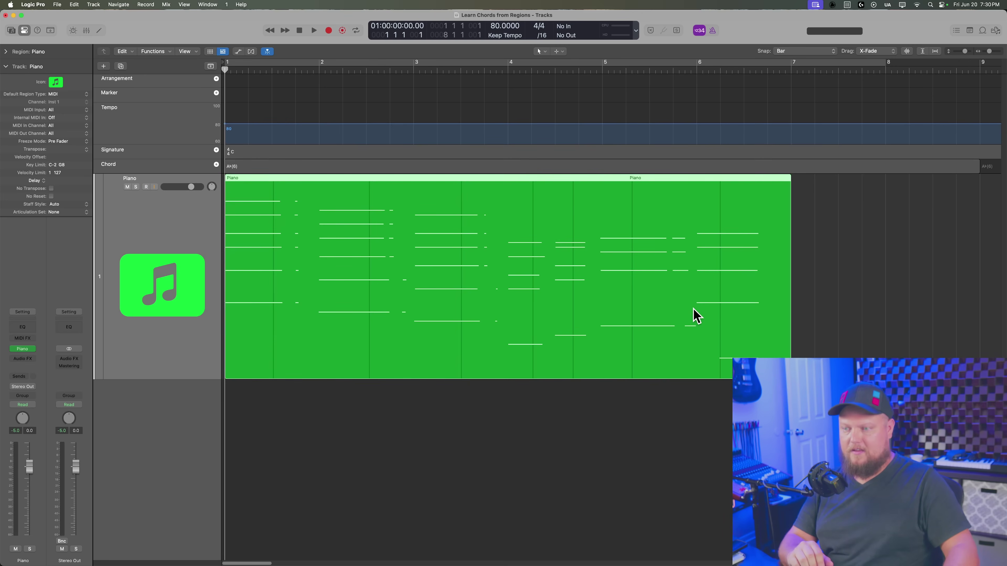
{"action": "left_click", "coordinate": [273, 167]}
{"action": "key", "text": "Delete"}
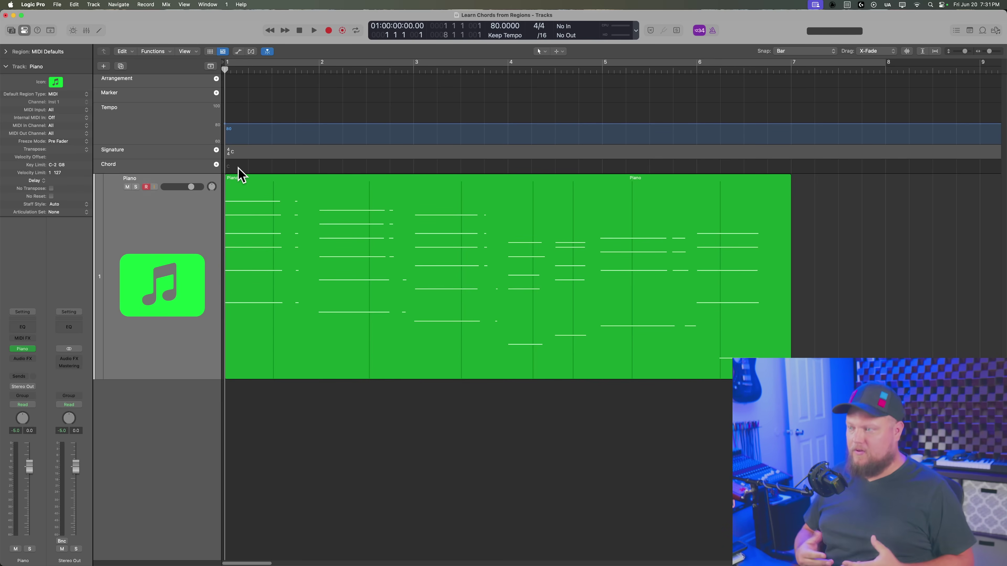
Step: Look up the key command assigned to Create Chord in the Key Command Assignments, and close the window
{"action": "right_click", "coordinate": [238, 167]}
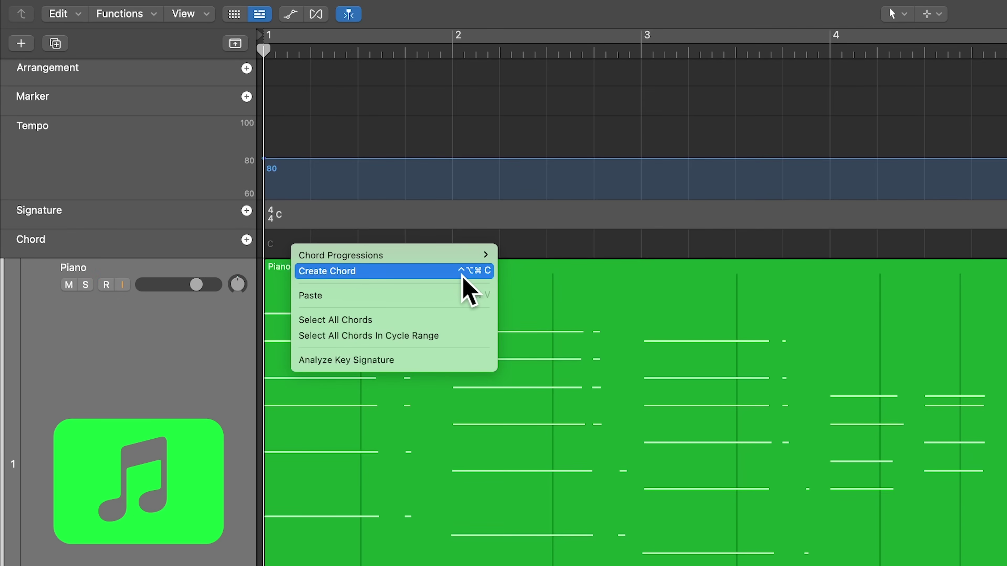
{"action": "left_click", "coordinate": [207, 308]}
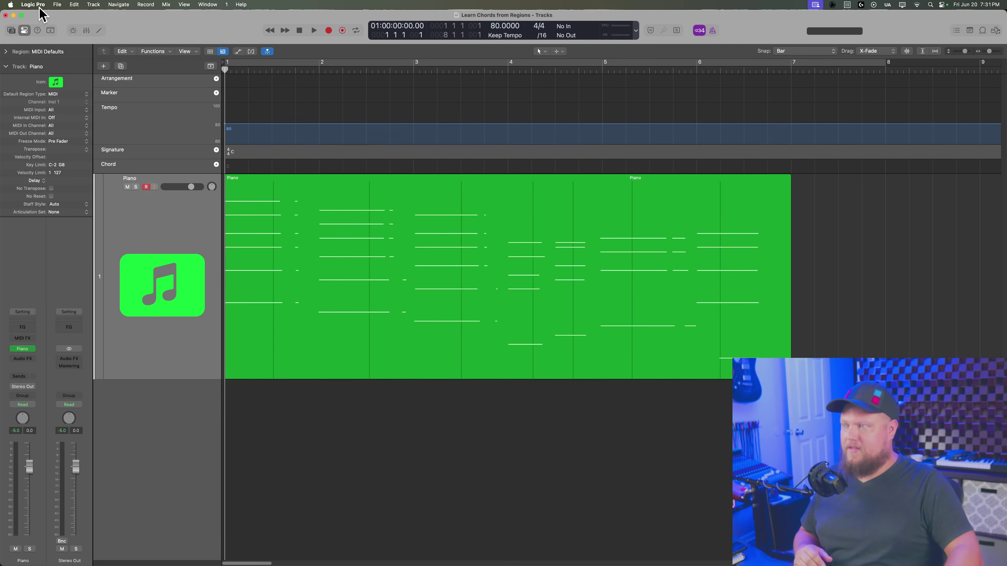
{"action": "left_click", "coordinate": [39, 6]}
{"action": "mouse_move", "coordinate": [42, 47]}
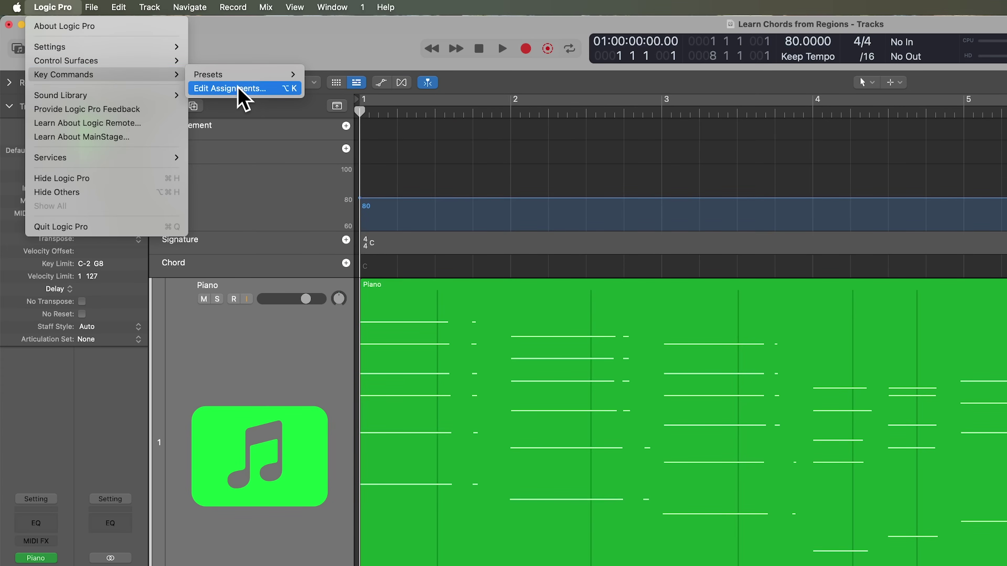
{"action": "left_click", "coordinate": [239, 91]}
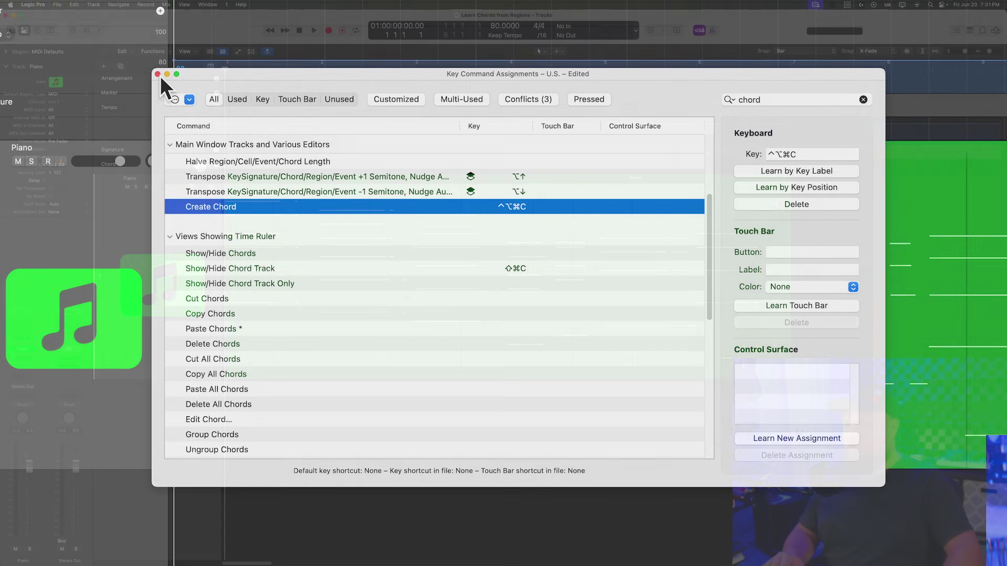
{"action": "left_click", "coordinate": [158, 73]}
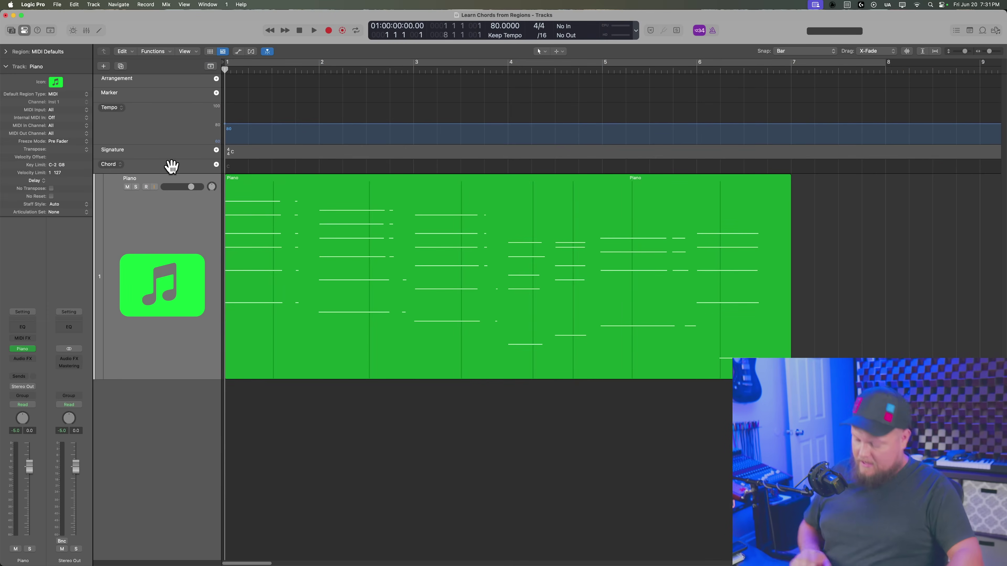
Step: Try to capture a new bar 1 chord from the Piano region's playback with the chord editor's MIDI Input enabled
{"action": "key", "text": "ctrl+alt+c"}
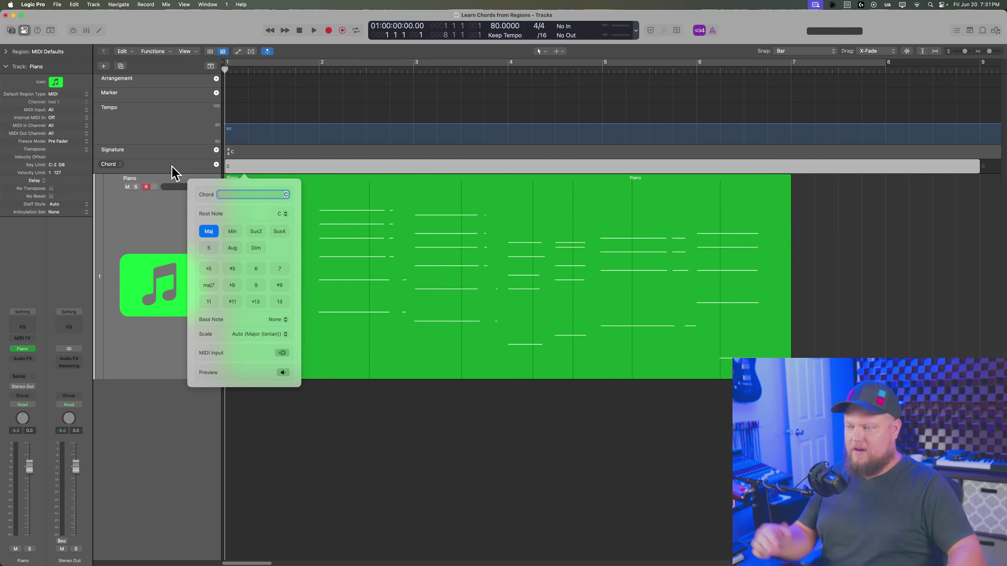
{"action": "left_click", "coordinate": [282, 353]}
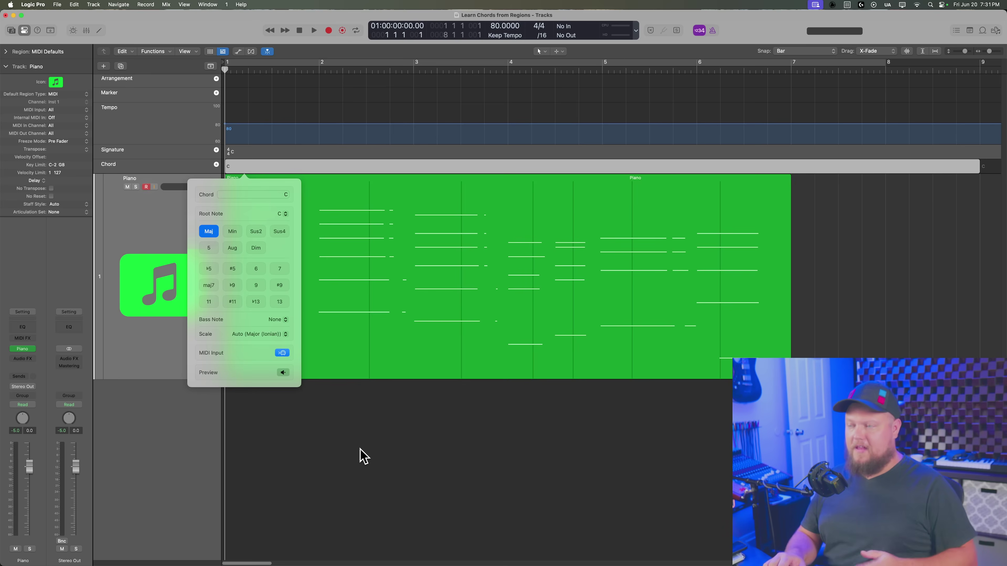
{"action": "key", "text": "space"}
{"action": "key", "text": "space"}
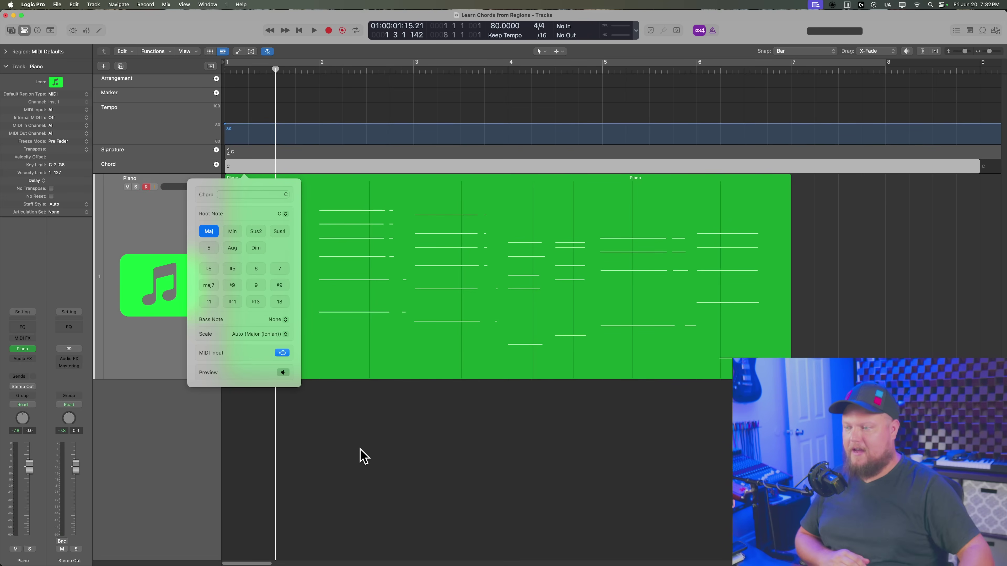
{"action": "left_click", "coordinate": [361, 448]}
{"action": "left_click", "coordinate": [293, 177]}
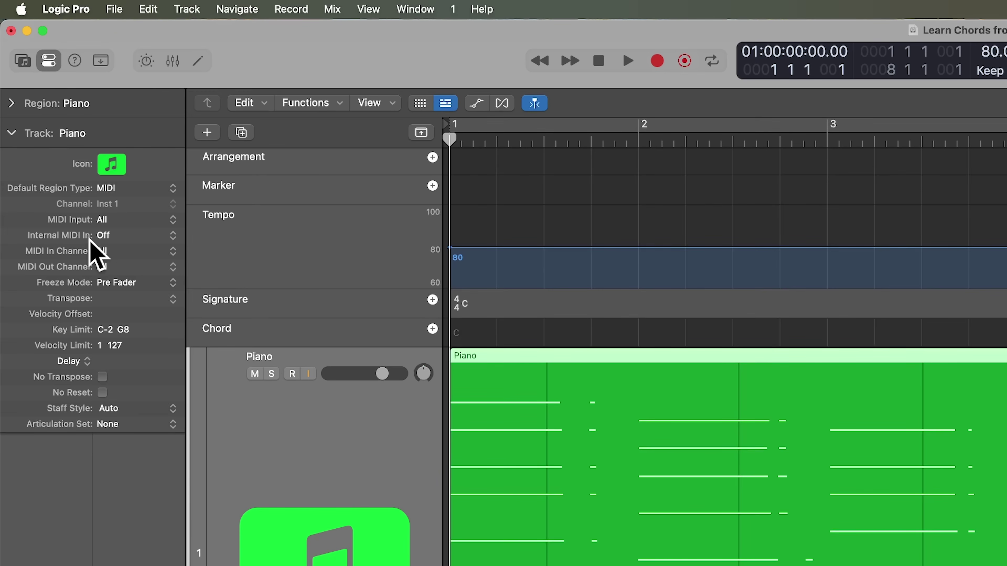
Step: Set the Piano track's Internal MIDI In to the instrument input 1 Piano - Studio Piano, with Record on Internal MIDI In
{"action": "left_click", "coordinate": [117, 236]}
{"action": "mouse_move", "coordinate": [163, 256]}
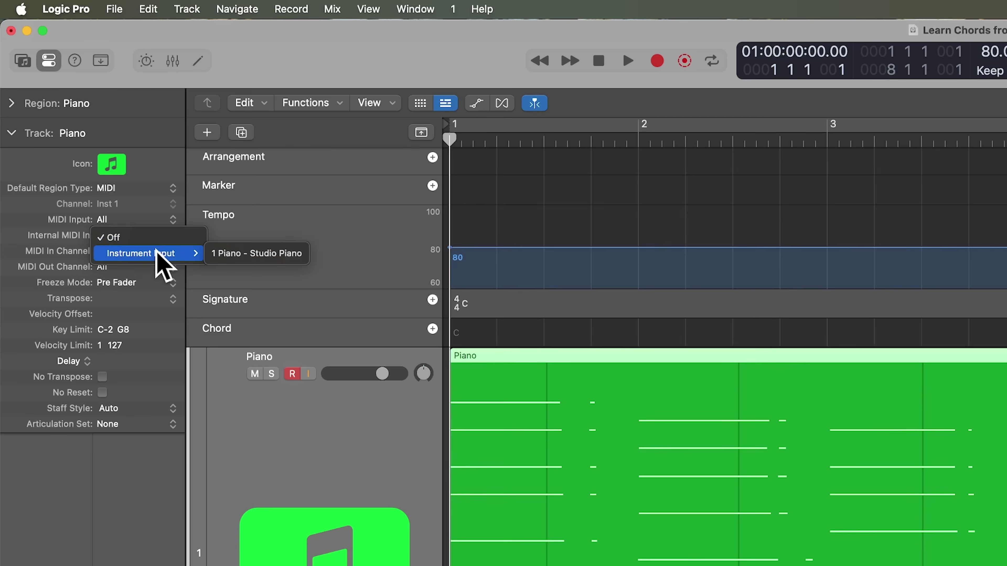
{"action": "left_click", "coordinate": [244, 256]}
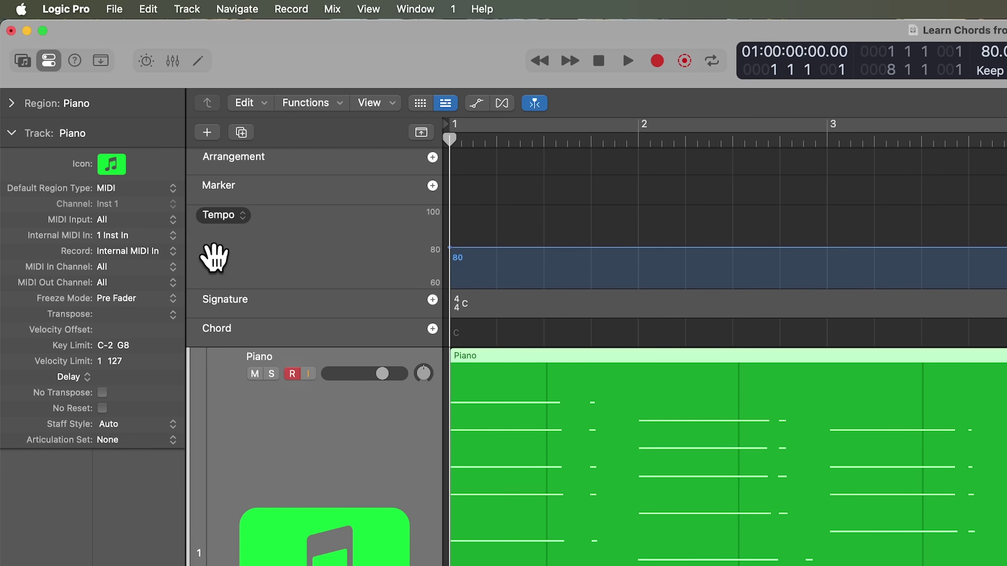
{"action": "left_click", "coordinate": [115, 253]}
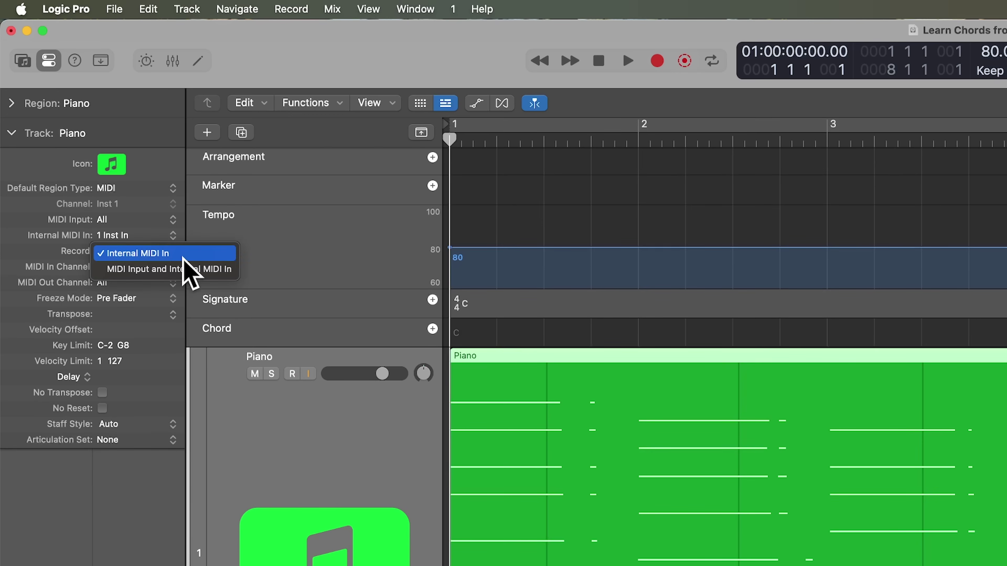
{"action": "left_click", "coordinate": [197, 254]}
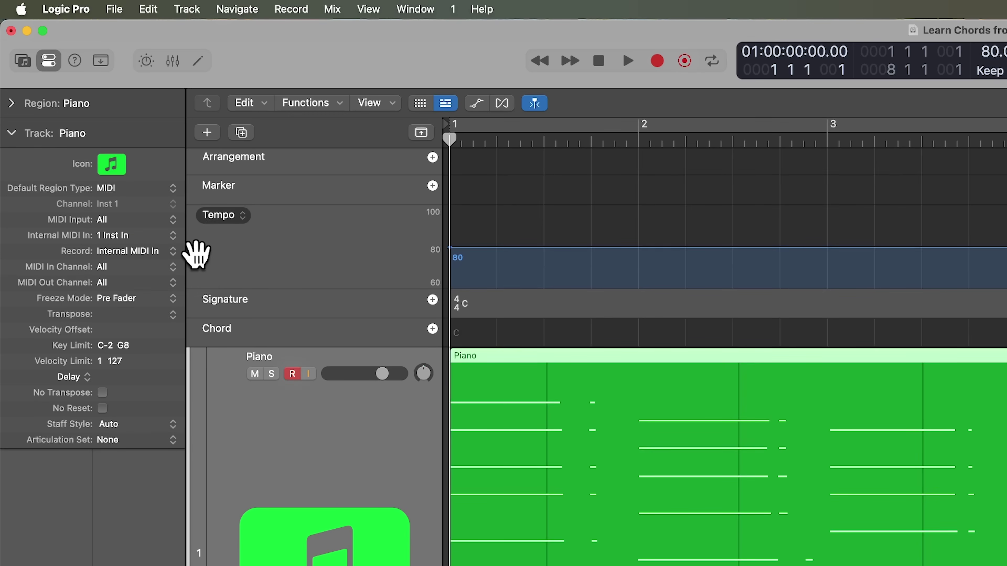
{"action": "left_click", "coordinate": [433, 311]}
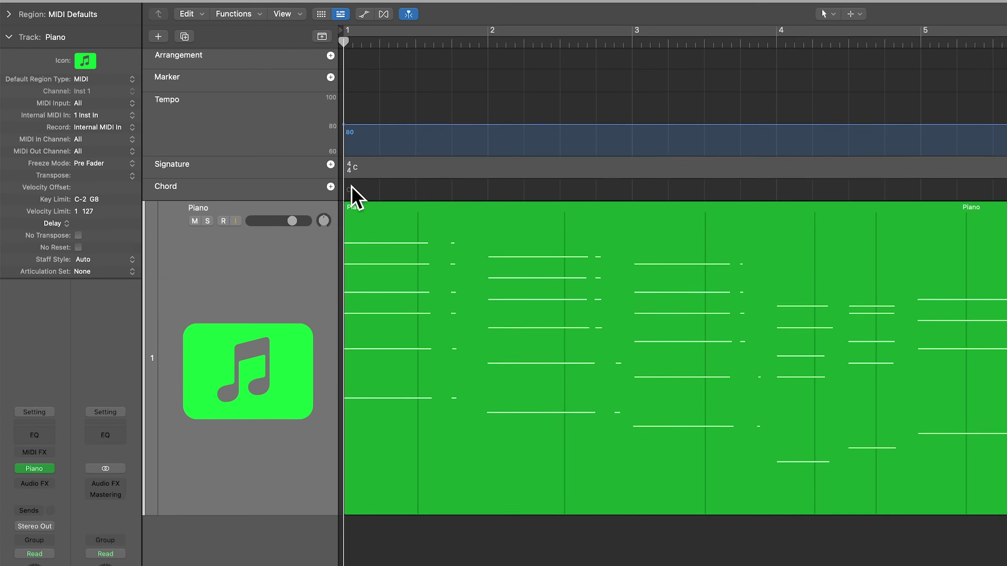
Step: Create a chord at bar 1 with MIDI Input enabled, and play the whole Piano region into it
{"action": "double_click", "coordinate": [434, 297]}
{"action": "left_click", "coordinate": [422, 461]}
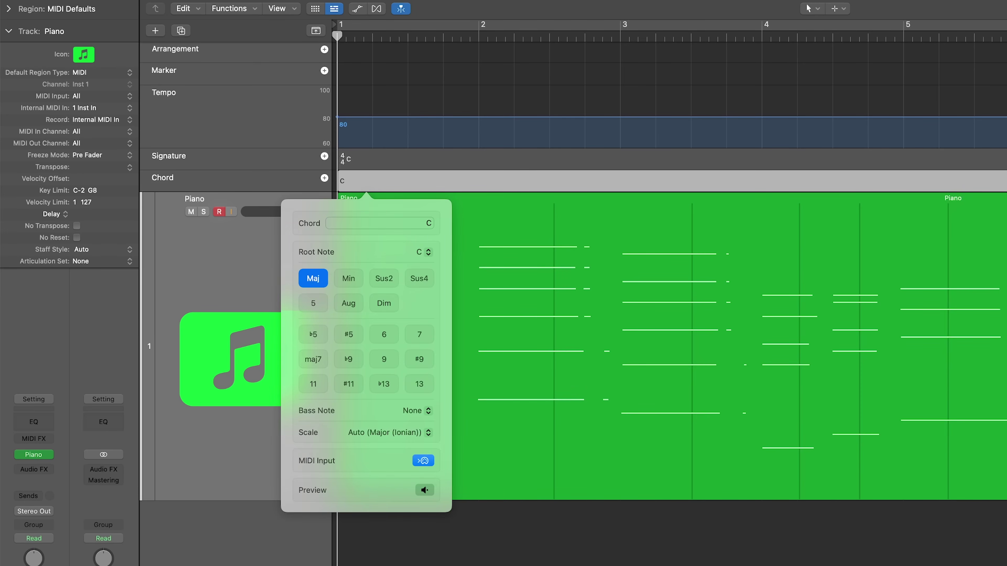
{"action": "key", "text": "space"}
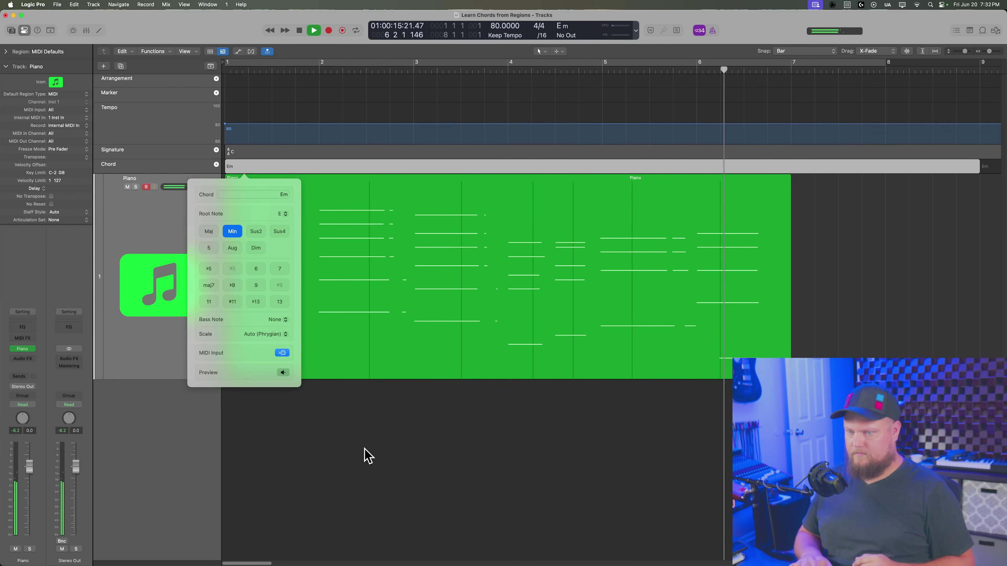
{"action": "key", "text": "space"}
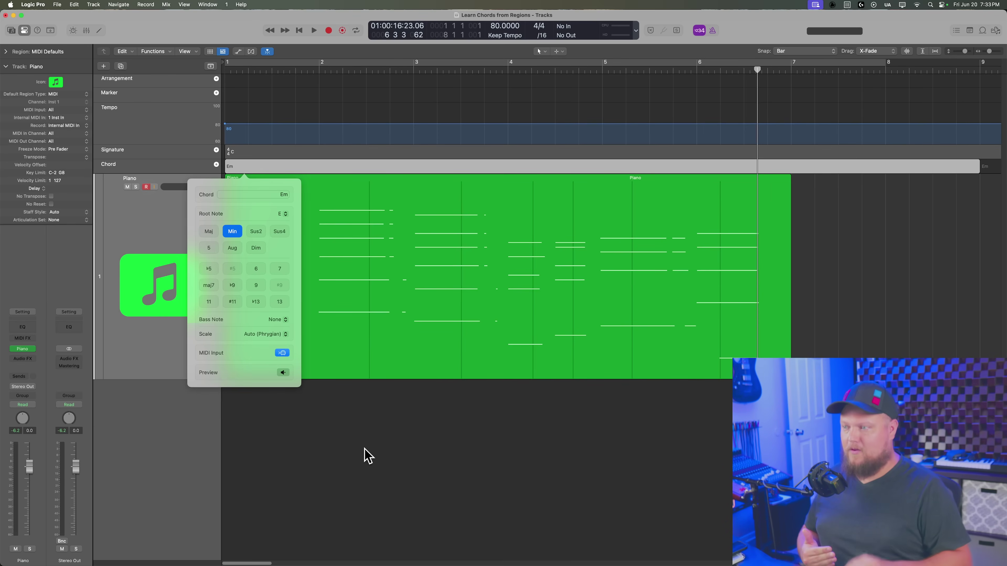
{"action": "left_click", "coordinate": [368, 456]}
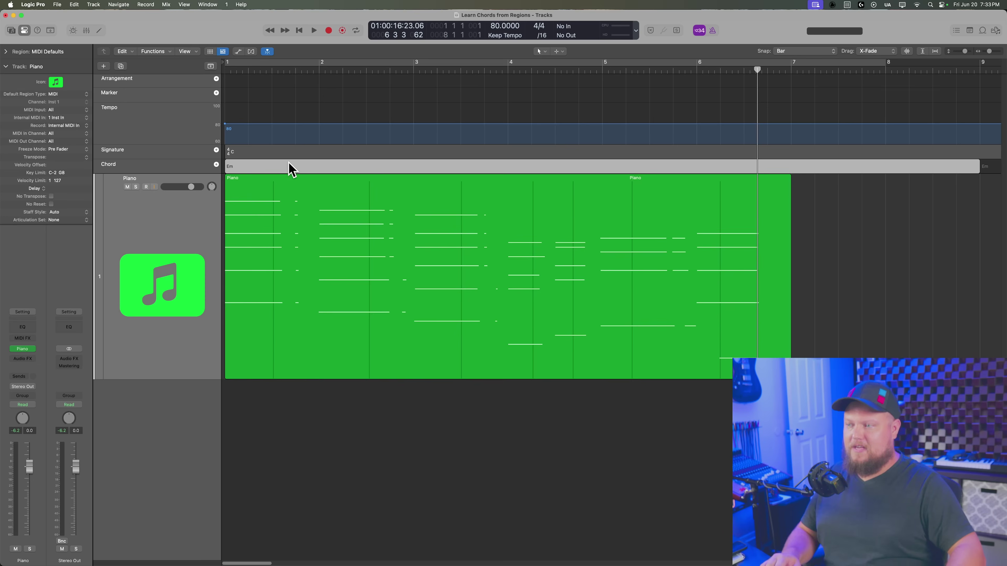
Step: Delete the captured chord from the Chord track and return the playhead to bar 1
{"action": "key", "text": "Delete"}
{"action": "key", "text": "Return"}
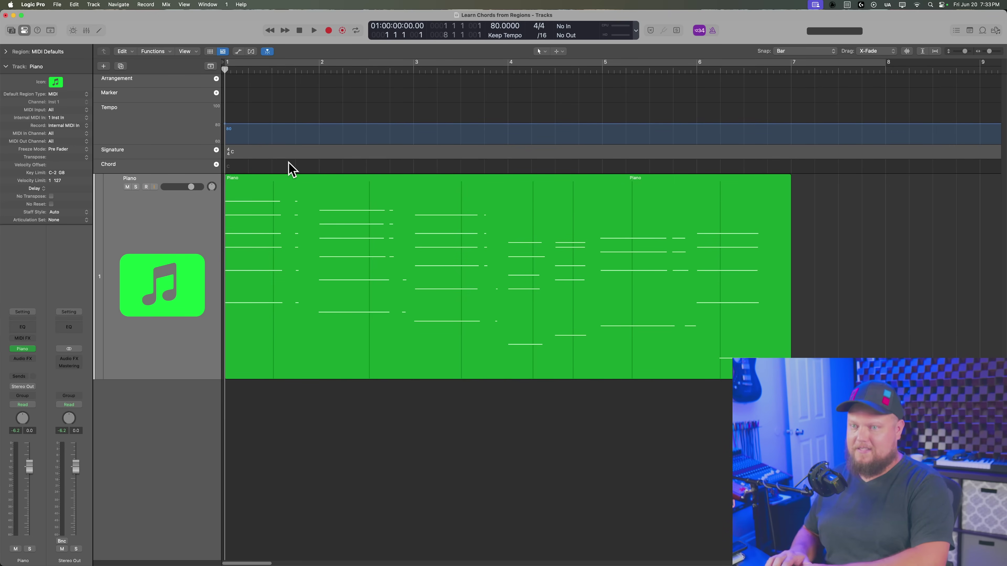
Step: Set the Tracks area's Snap value to Beat
{"action": "left_click", "coordinate": [799, 51]}
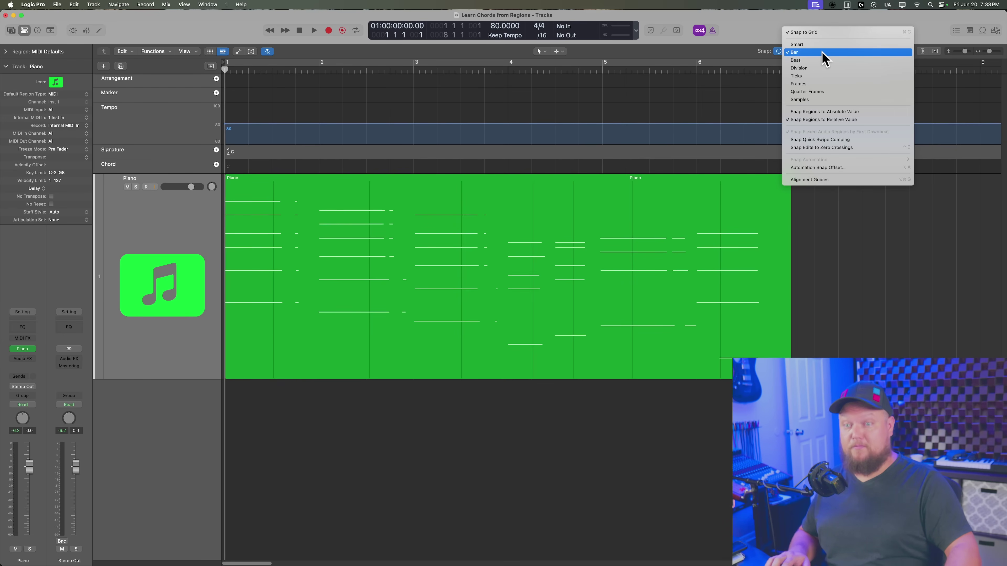
{"action": "left_click", "coordinate": [823, 54]}
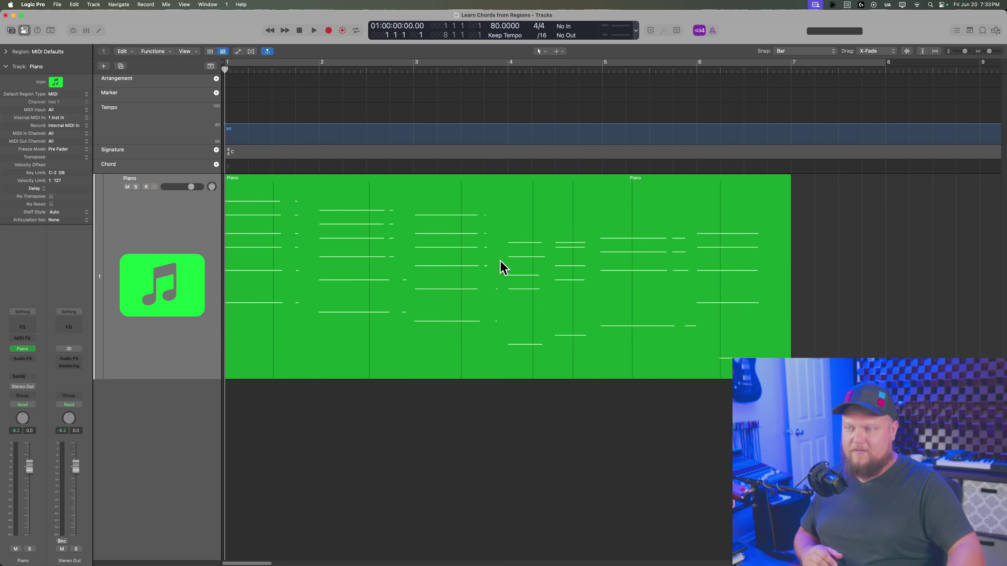
{"action": "left_click", "coordinate": [806, 54]}
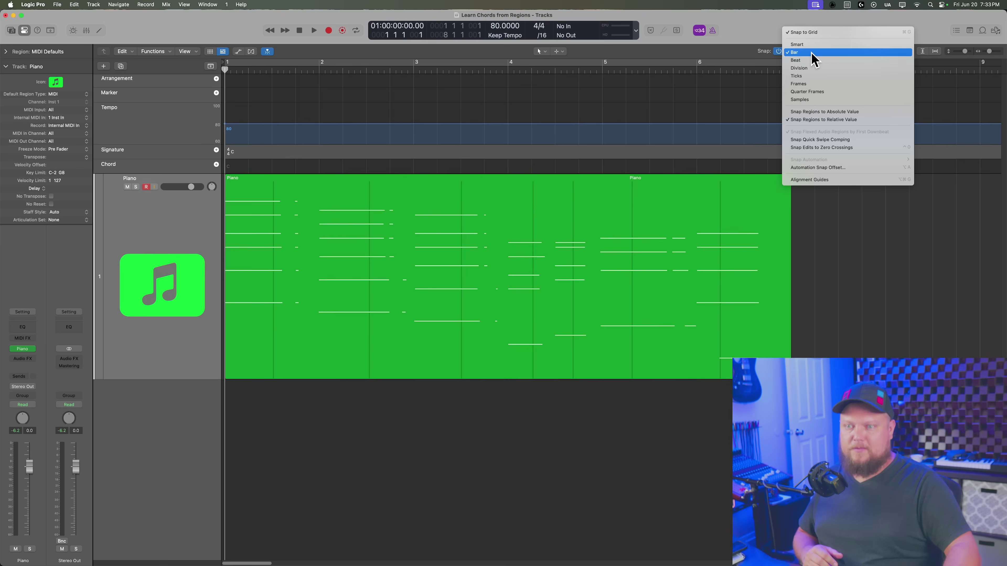
{"action": "left_click", "coordinate": [817, 62]}
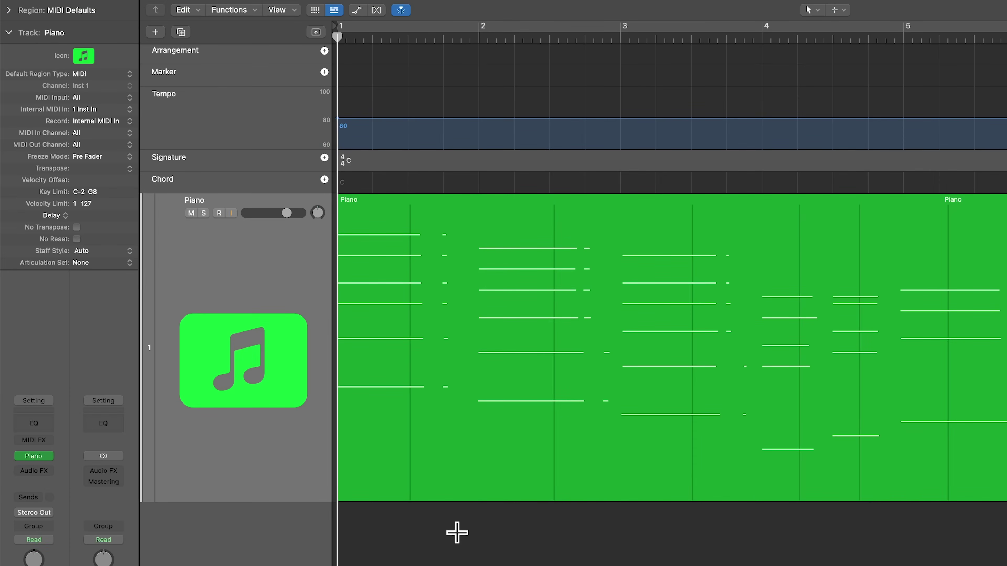
Step: Create a chord at bar 1 and capture Em7 into it from the region's playback through MIDI Input
{"action": "key", "text": "ctrl+super+c"}
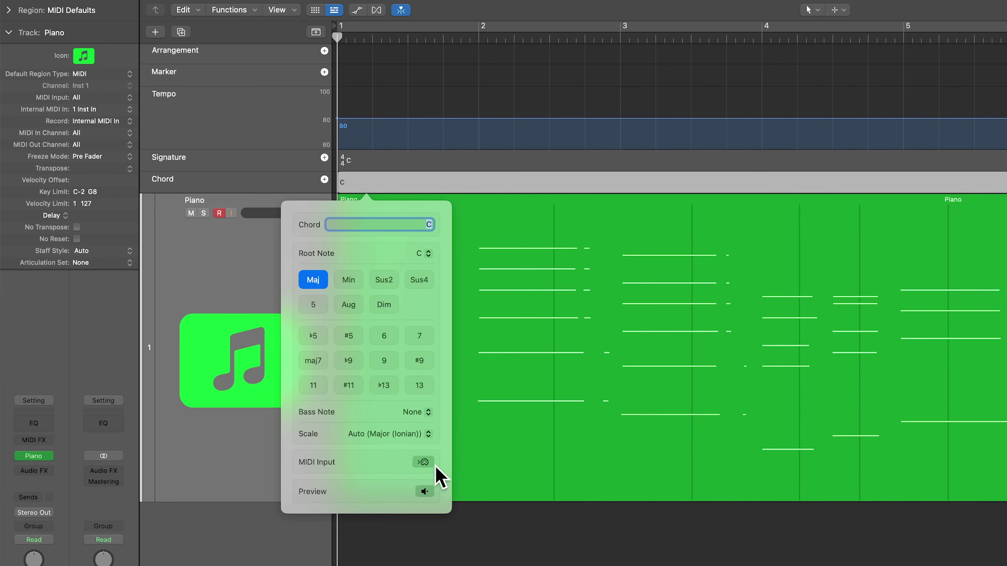
{"action": "left_click", "coordinate": [429, 462]}
{"action": "key", "text": "space"}
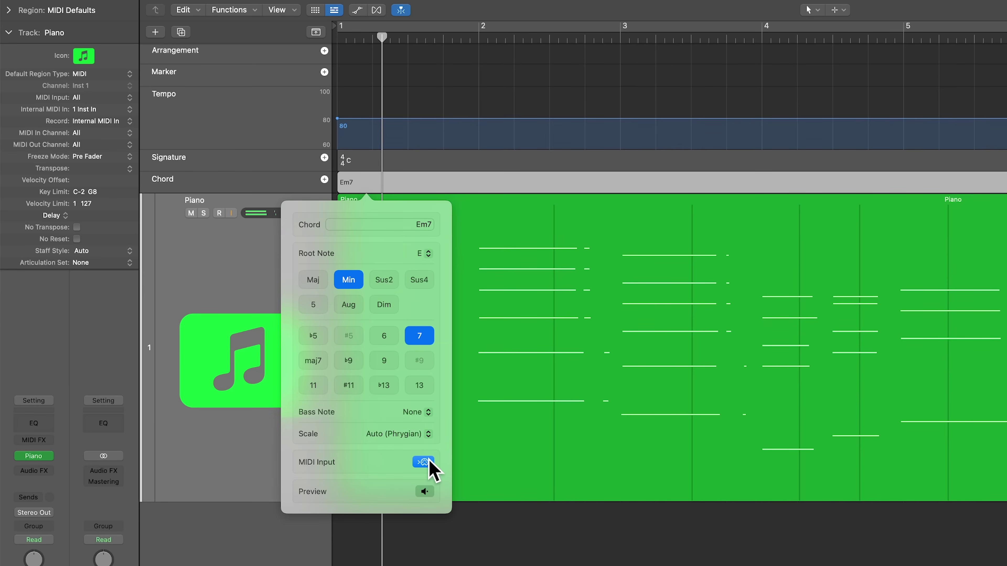
{"action": "key", "text": "Return"}
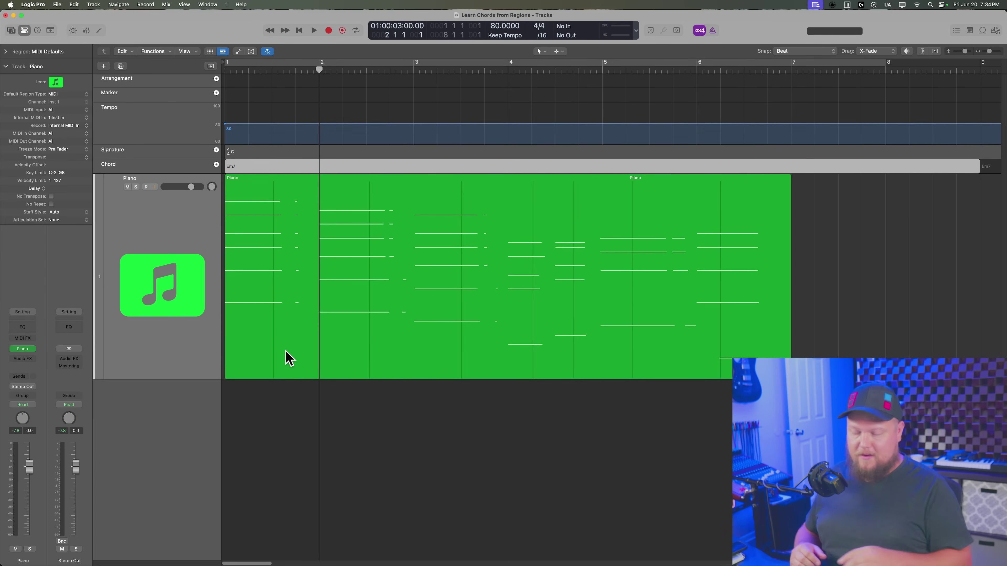
Step: Create a chord at bar 2 with MIDI Input enabled and capture D7 into it from the Piano region's playback
{"action": "key", "text": "Return"}
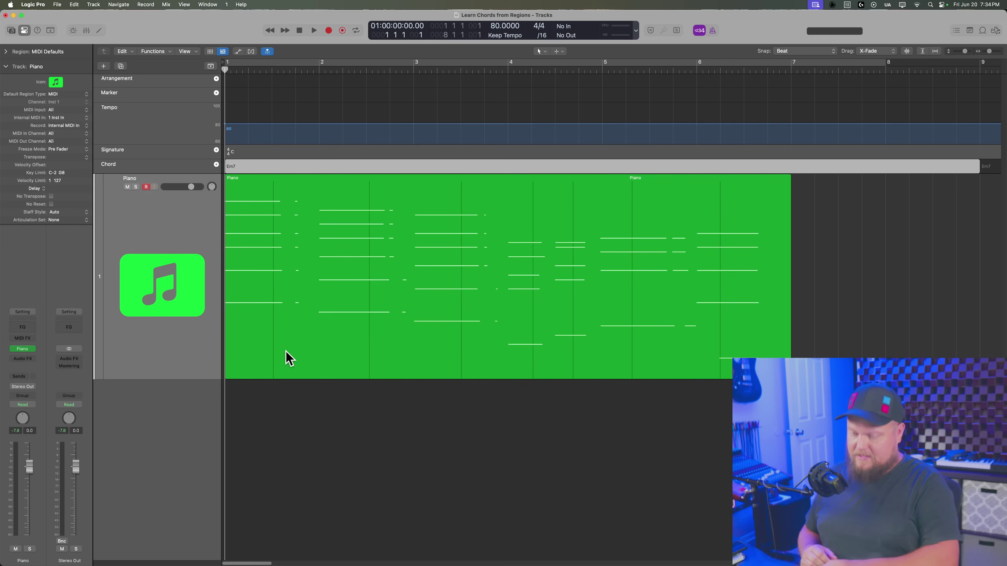
{"action": "key", "text": "period"}
{"action": "key", "text": "period"}
{"action": "key", "text": "period"}
{"action": "key", "text": "period"}
{"action": "key", "text": "period"}
{"action": "key", "text": "period"}
{"action": "key", "text": "comma"}
{"action": "key", "text": "comma"}
{"action": "key", "text": "comma"}
{"action": "key", "text": "comma"}
{"action": "key", "text": "comma"}
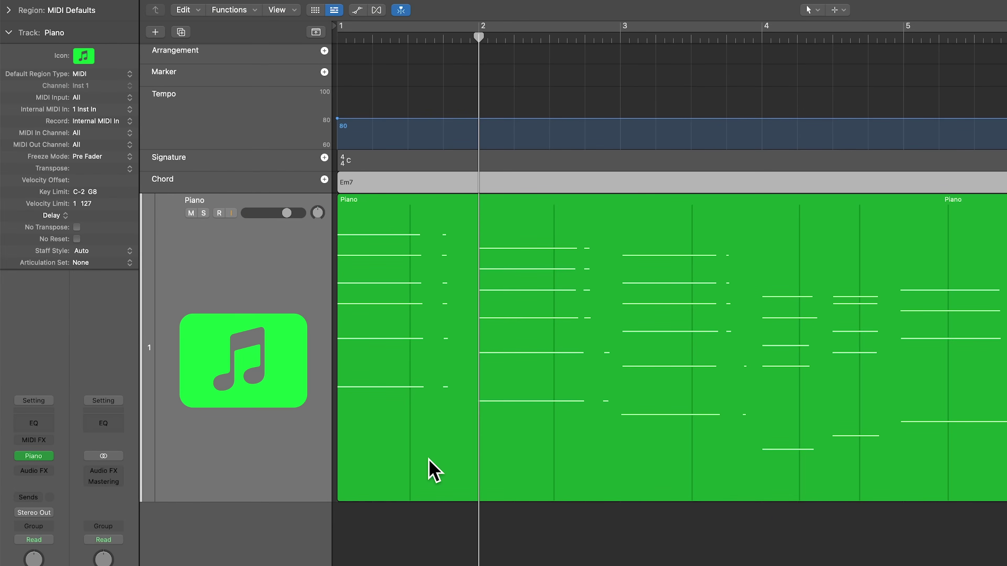
{"action": "key", "text": "alt+c"}
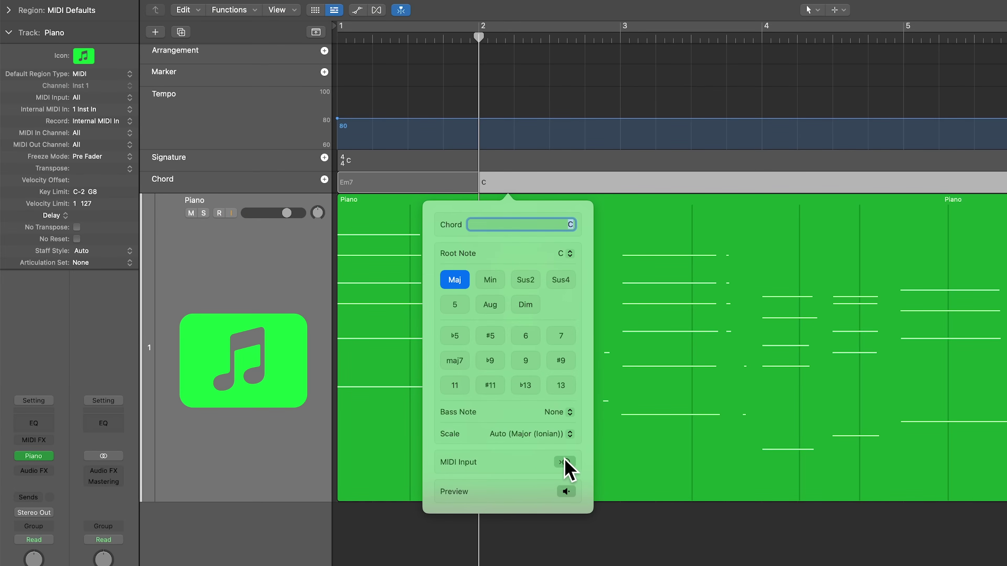
{"action": "left_click", "coordinate": [566, 460]}
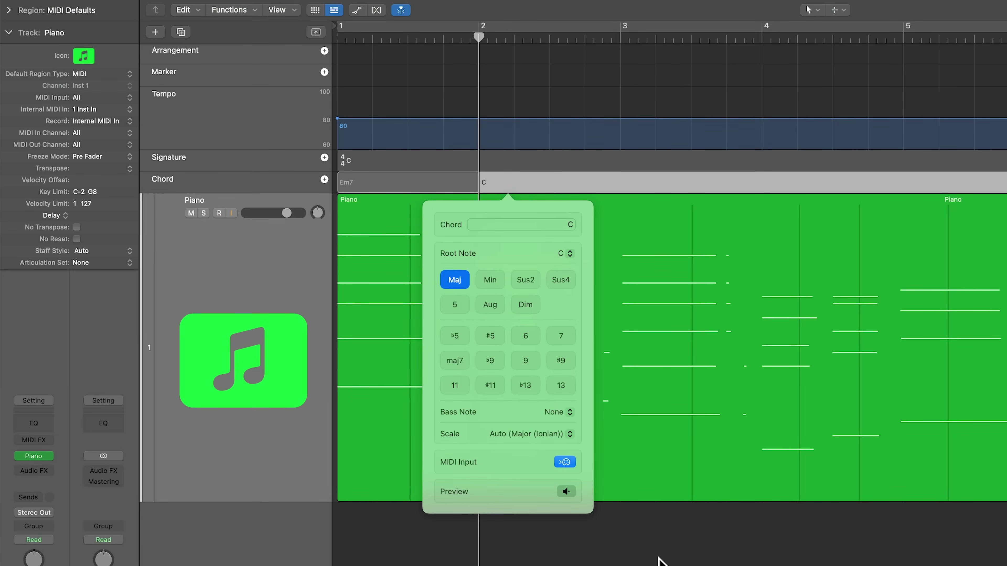
{"action": "key", "text": "space"}
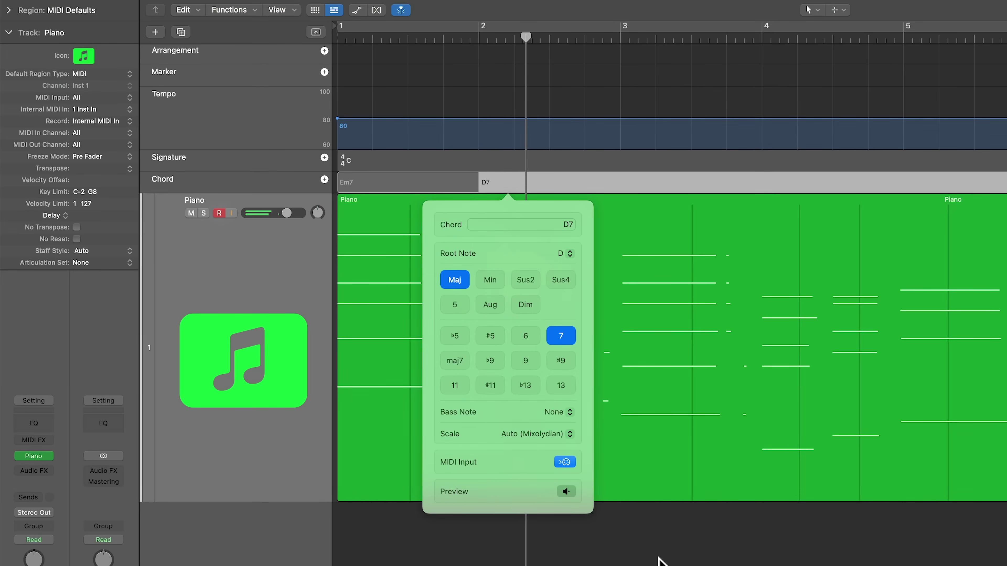
{"action": "left_click", "coordinate": [658, 561]}
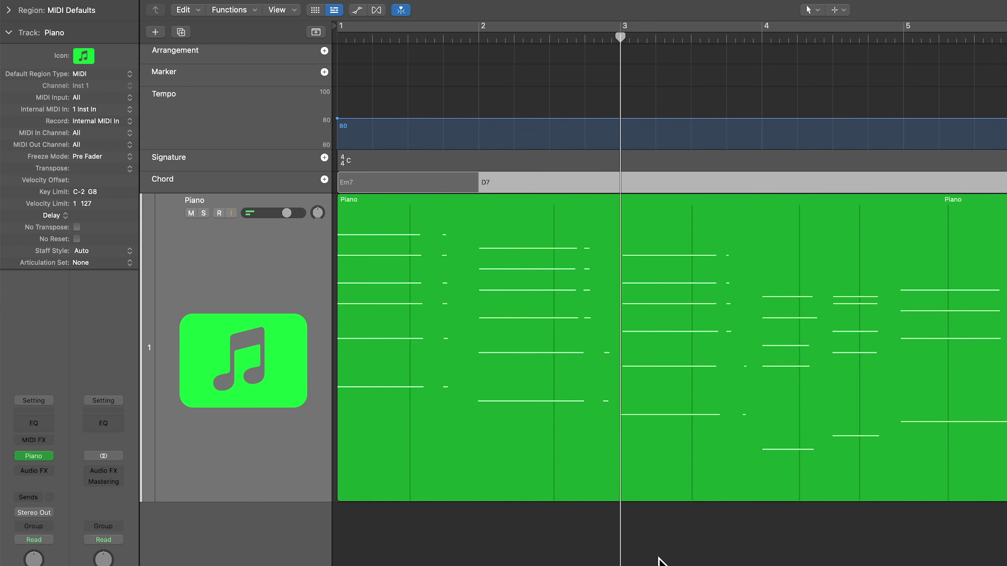
Step: Create a chord at bar 3 with MIDI Input enabled and capture Cmaj7 into it from the region's playback
{"action": "key", "text": "ctrl+c"}
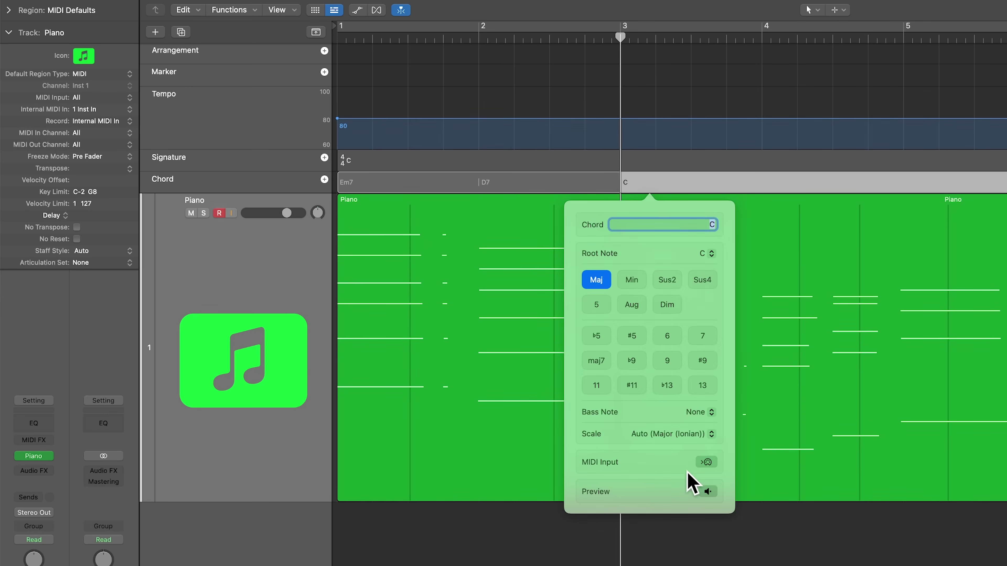
{"action": "left_click", "coordinate": [706, 462]}
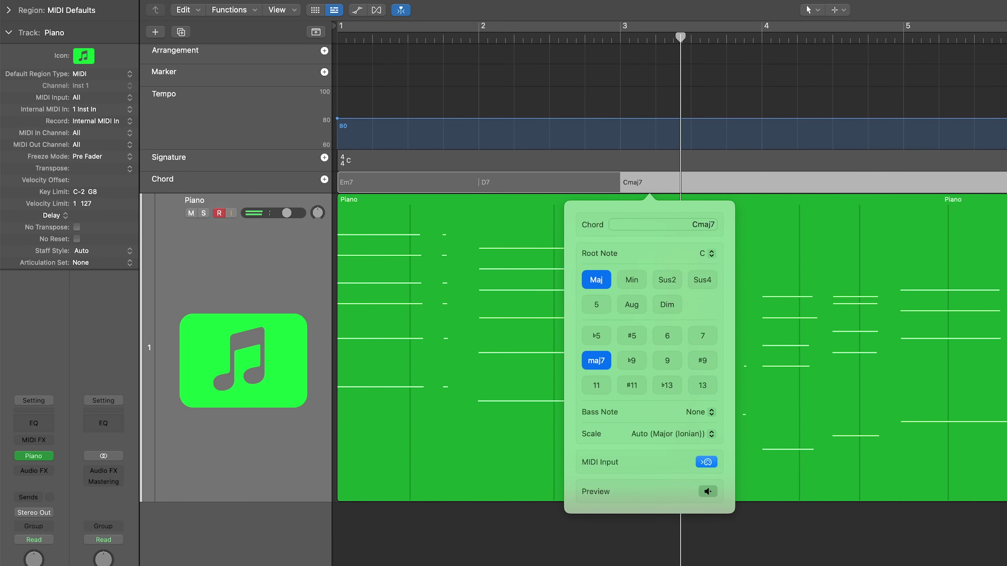
{"action": "key", "text": "Return"}
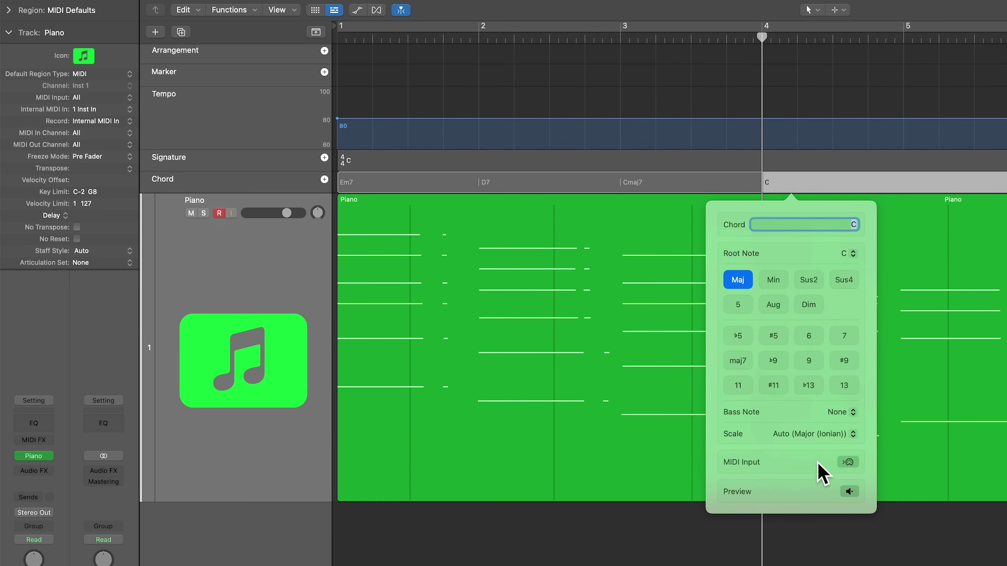
Step: Enable MIDI Input for the new chord at bar 4 and capture Gm7 from the region's playback
{"action": "left_click", "coordinate": [848, 462]}
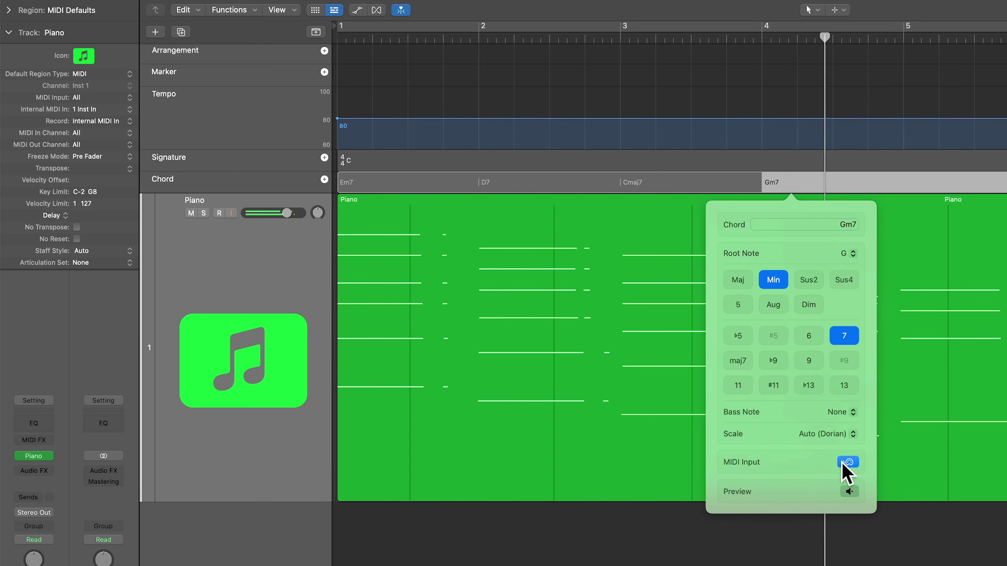
{"action": "key", "text": "space"}
{"action": "left_click", "coordinate": [886, 563]}
Step: Create a chord at beat 3 of bar 4 with MIDI Input enabled and capture Am♭13 from the region's playback
{"action": "left_click", "coordinate": [832, 37]}
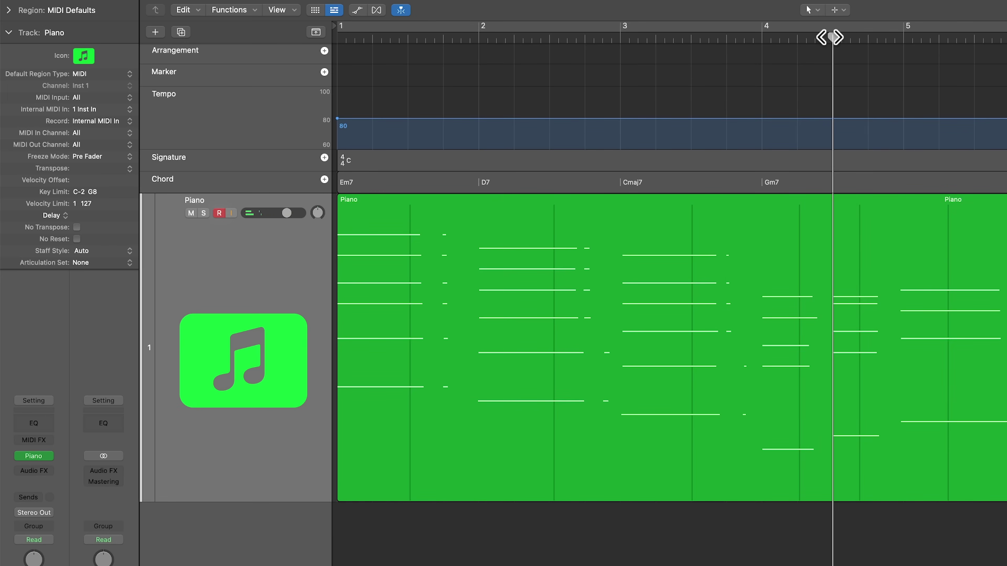
{"action": "mouse_move", "coordinate": [836, 38]}
{"action": "left_mouse_down"}
{"action": "mouse_move", "coordinate": [870, 41]}
{"action": "mouse_move", "coordinate": [840, 53]}
{"action": "left_mouse_up"}
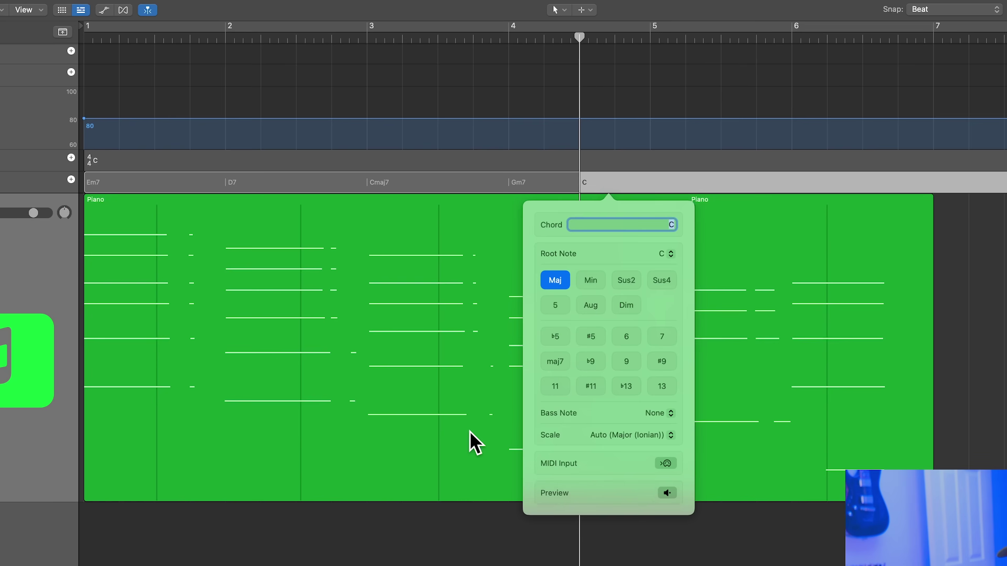
{"action": "left_click", "coordinate": [666, 462]}
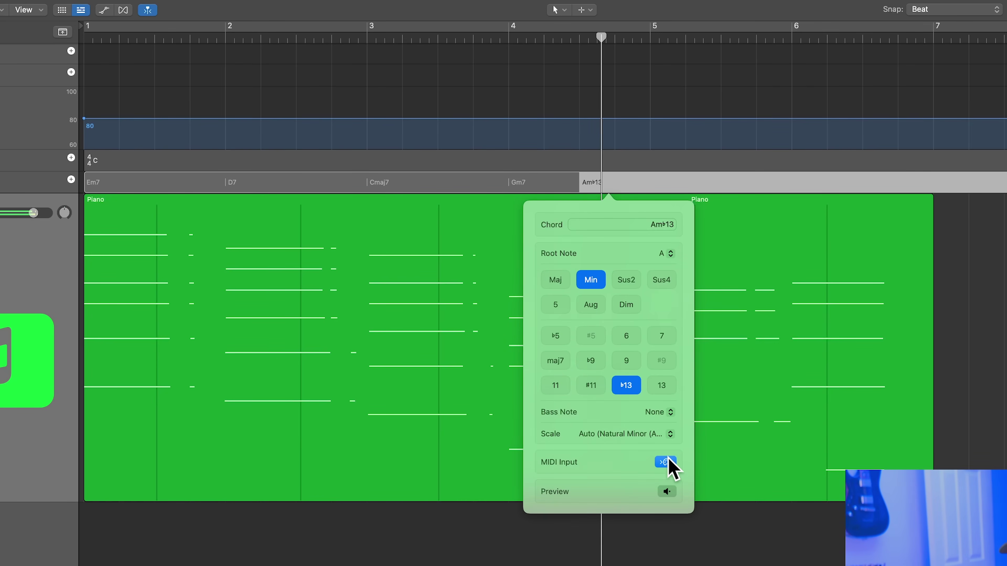
{"action": "left_click", "coordinate": [797, 552]}
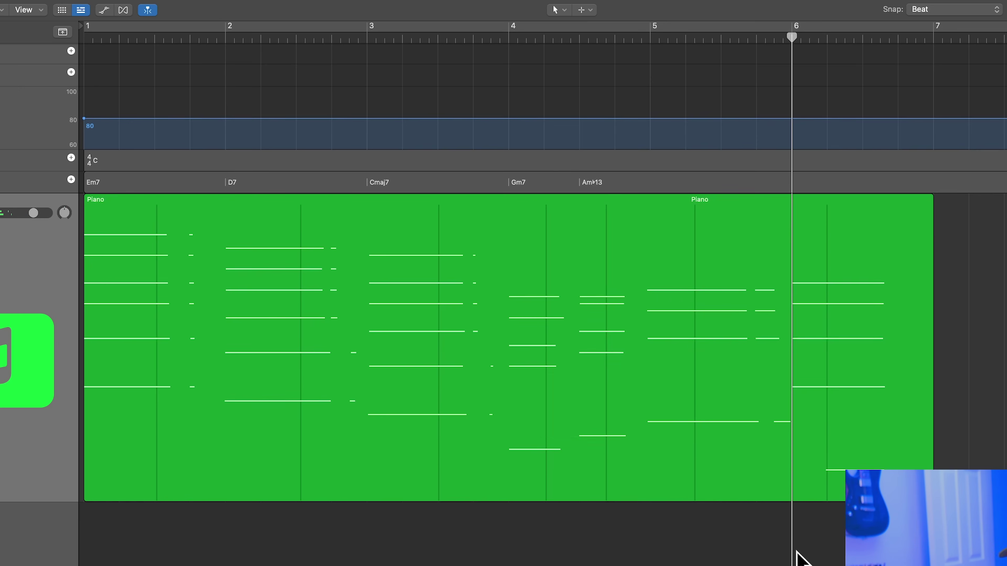
Step: Create a chord at bar 5 with MIDI Input enabled and capture B into it from the region's playback
{"action": "key", "text": "comma"}
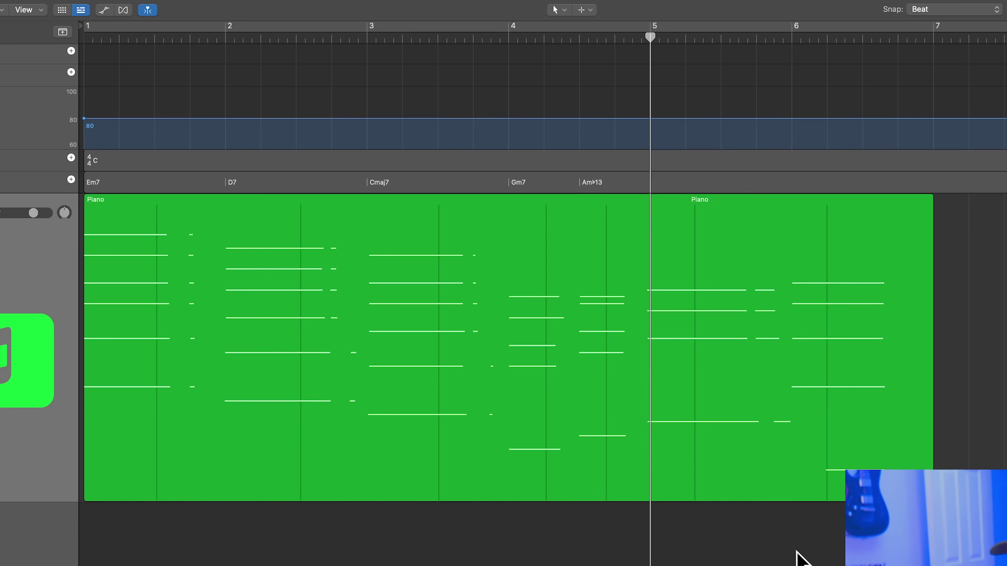
{"action": "key", "text": "ctrl+alt+c"}
{"action": "left_click", "coordinate": [740, 462]}
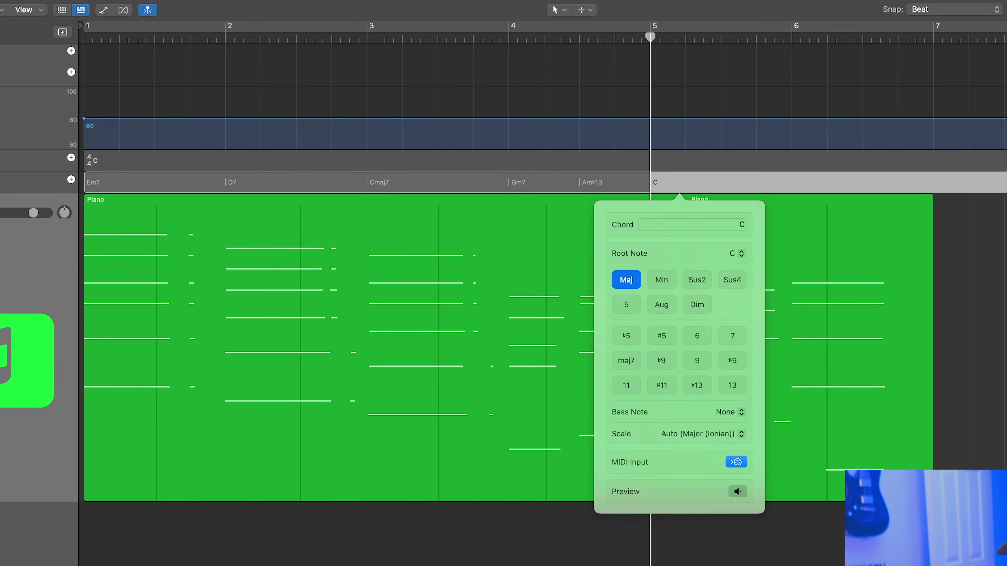
{"action": "key", "text": "space"}
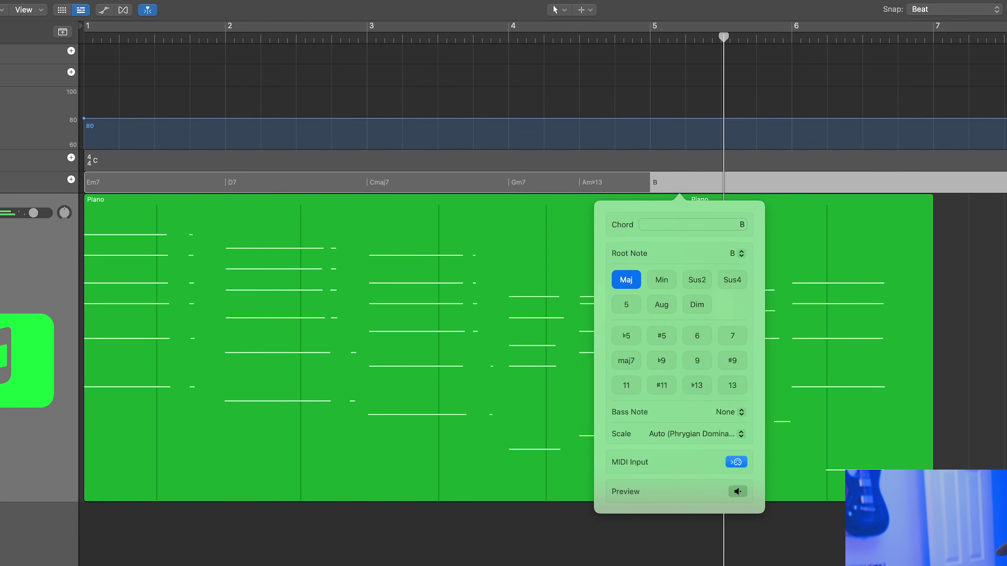
{"action": "key", "text": "space"}
{"action": "key", "text": "Escape"}
Step: Create a chord at bar 6 with MIDI Input enabled and capture Em into it from the region's playback
{"action": "key", "text": "period"}
{"action": "key", "text": "ctrl+alt+c"}
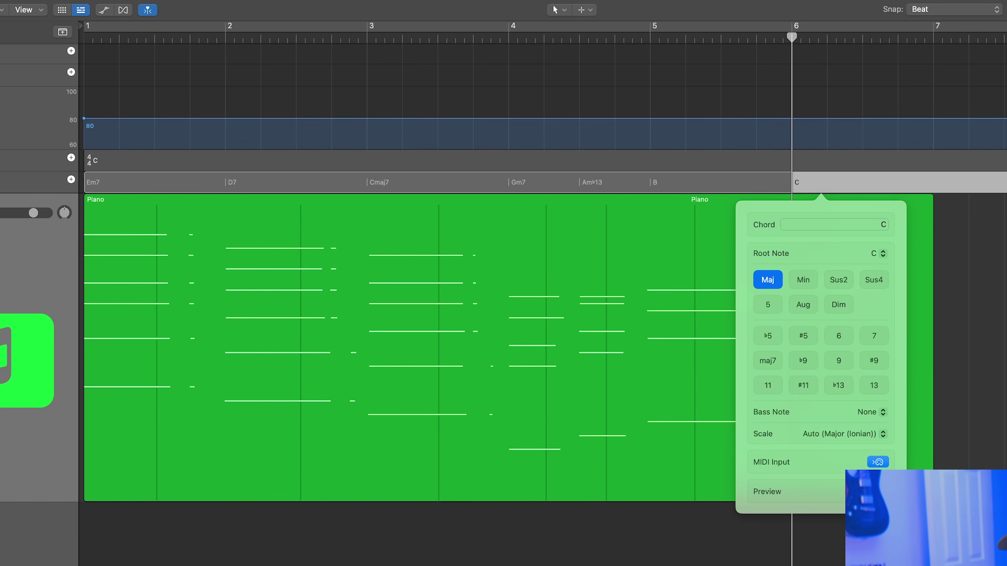
{"action": "key", "text": "space"}
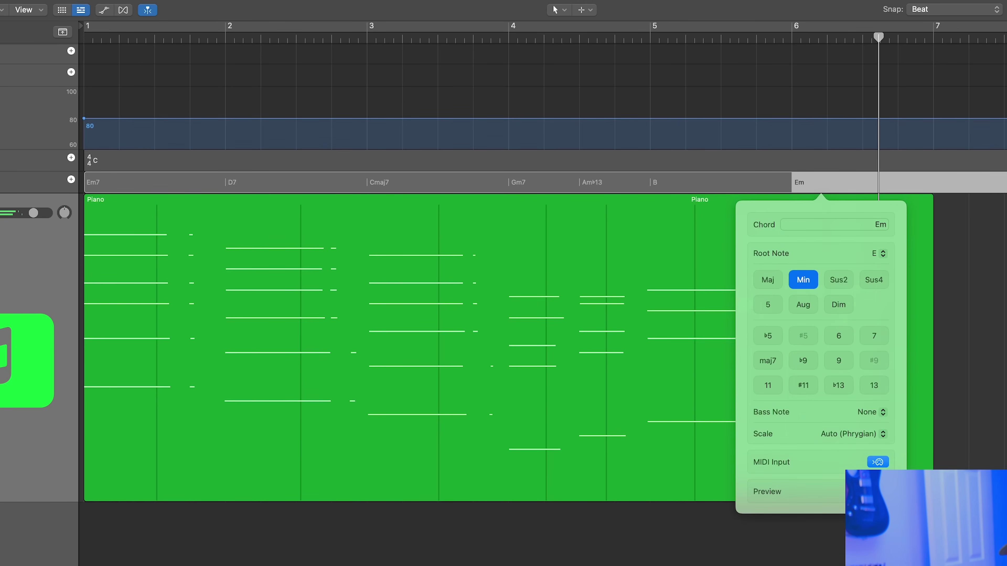
{"action": "key", "text": "Return"}
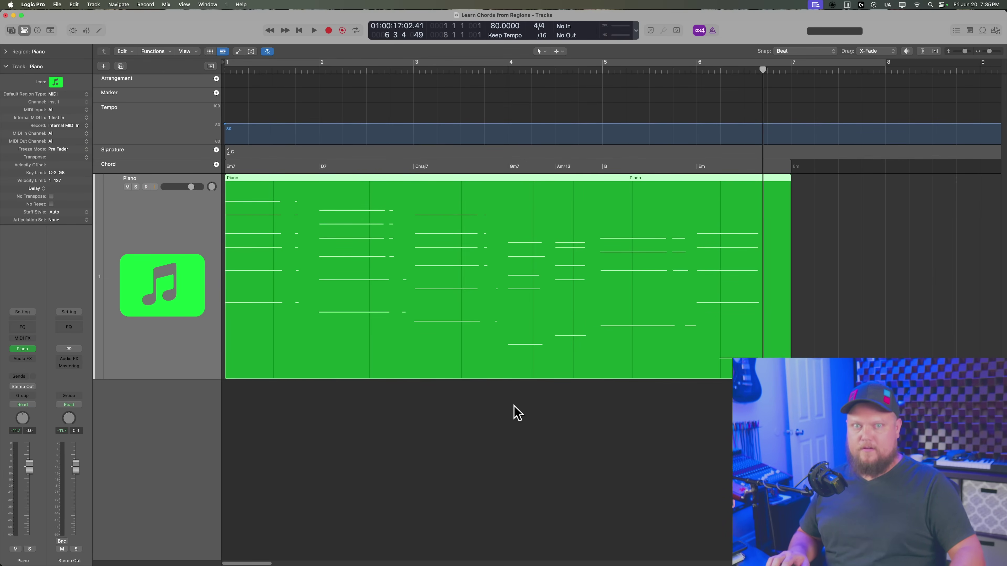
Step: Reduce the Piano track's height in the Tracks area and return the playhead to bar 1
{"action": "left_click", "coordinate": [483, 458]}
{"action": "key", "text": "super+Up"}
{"action": "key", "text": "super+Up"}
{"action": "key", "text": "super+Up"}
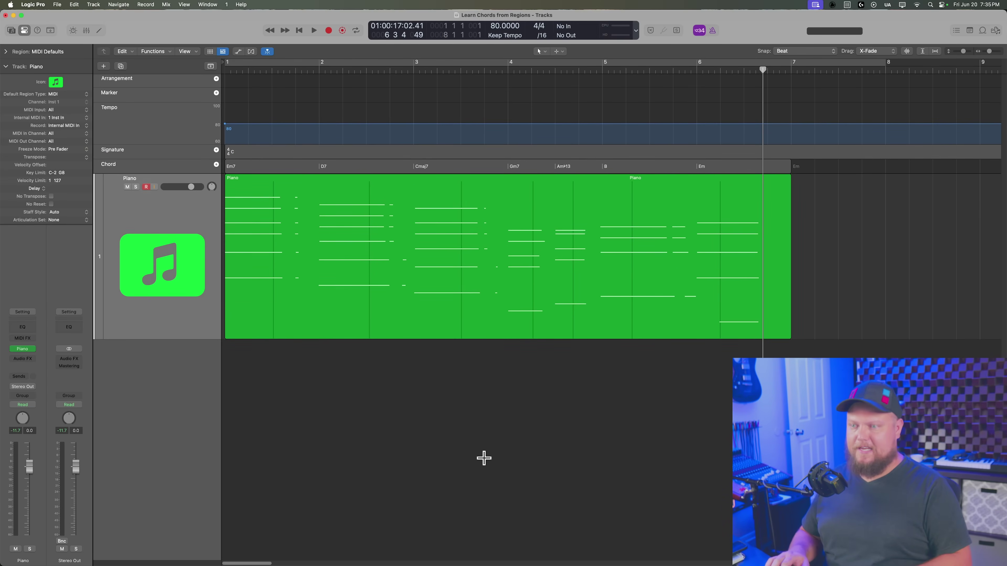
{"action": "key", "text": "Return"}
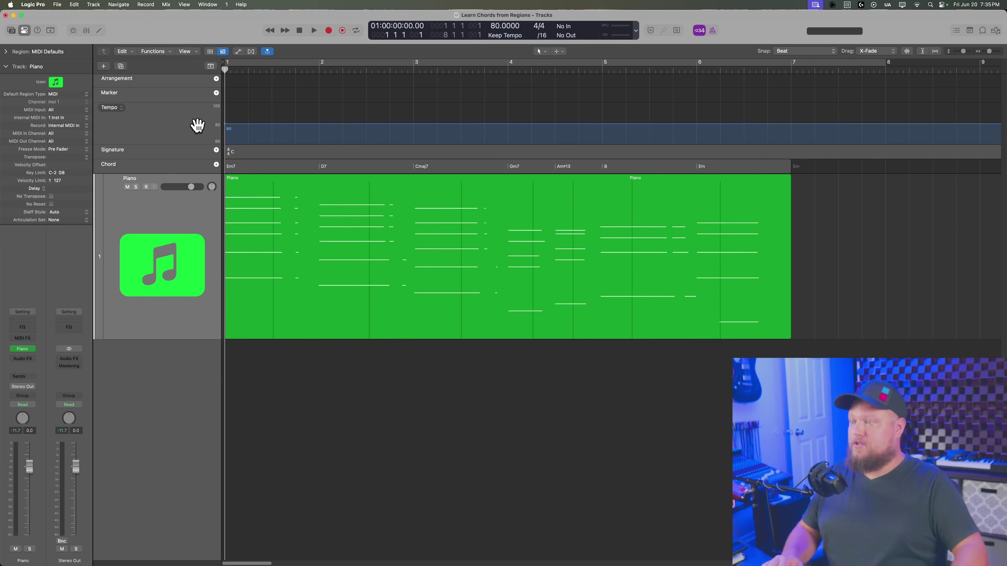
Step: Start a new Session Player track with the Bass Player type and open its player style choices
{"action": "left_click", "coordinate": [104, 67]}
{"action": "left_click", "coordinate": [568, 238]}
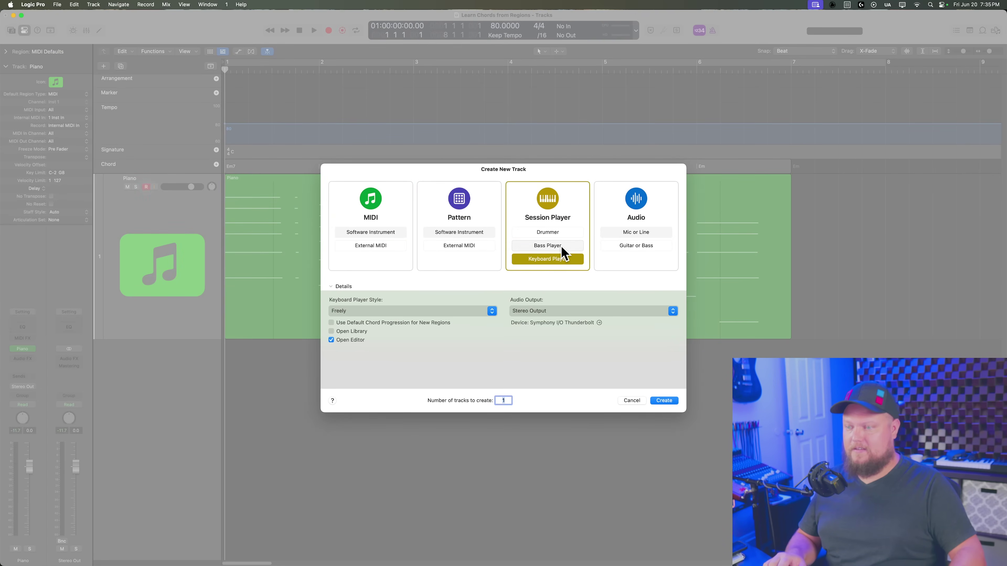
{"action": "left_click", "coordinate": [562, 246]}
{"action": "left_click", "coordinate": [396, 311]}
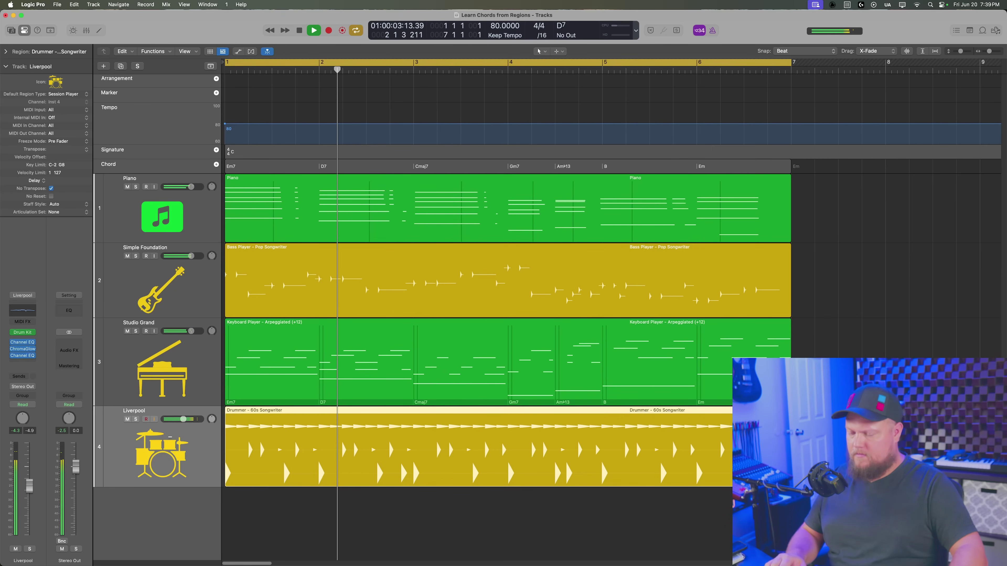
Step: Listen to the Piano, bass, keyboard and drum tracks playing together, select the Piano track and stop playback
{"action": "left_click", "coordinate": [403, 514]}
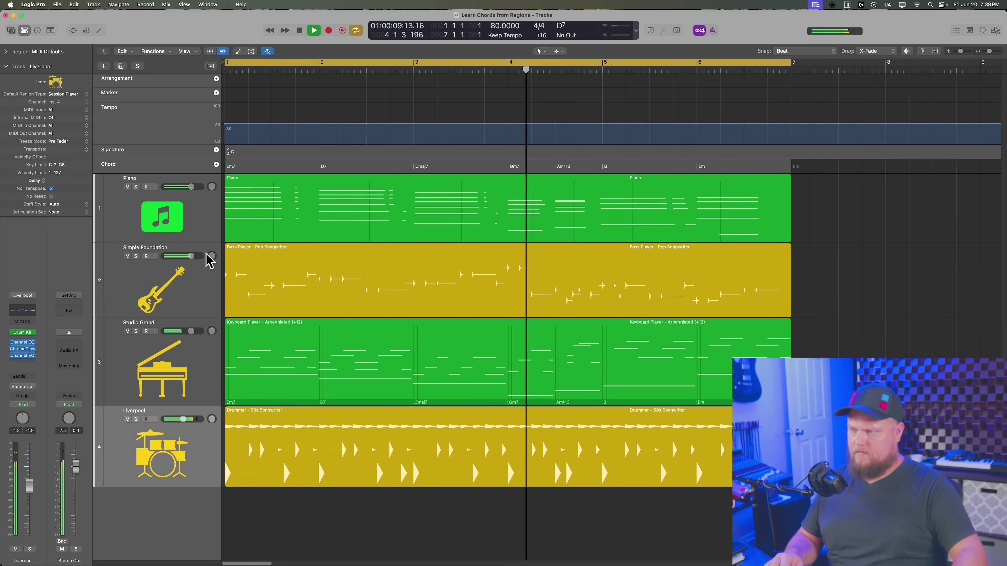
{"action": "left_click", "coordinate": [188, 222]}
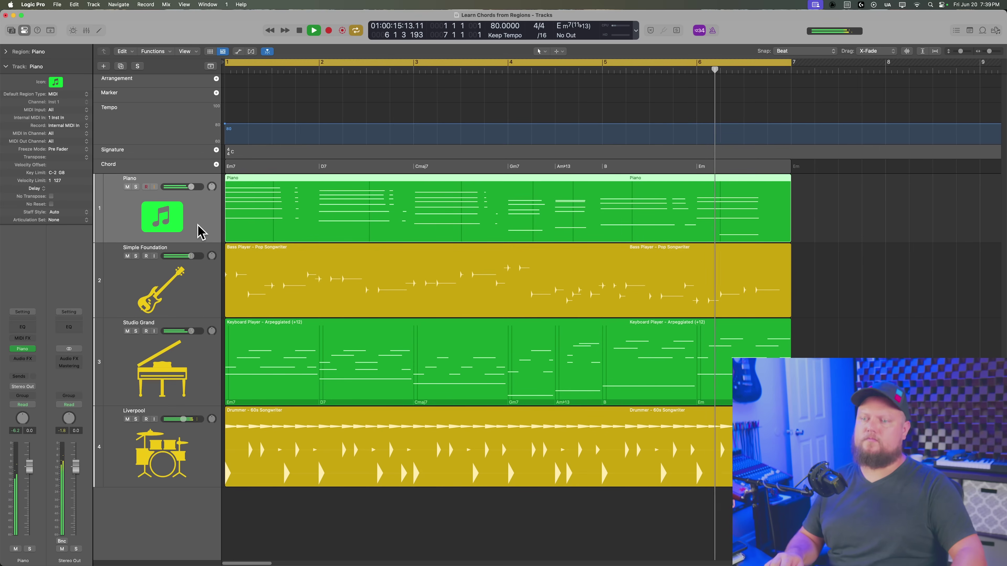
{"action": "key", "text": "space"}
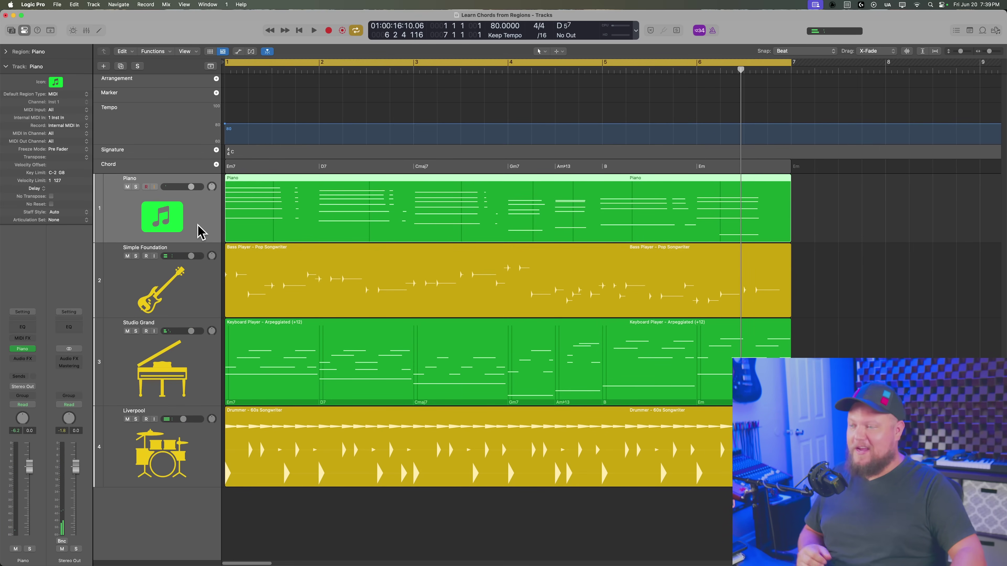
Step: Increase the height of the Piano track in the Tracks area
{"action": "left_click", "coordinate": [876, 311]}
{"action": "left_click", "coordinate": [187, 213]}
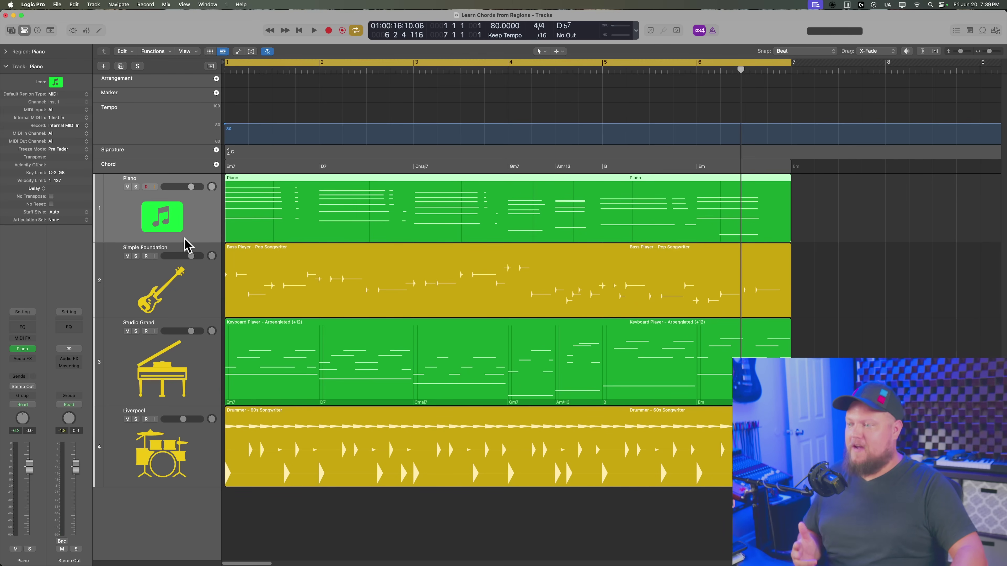
{"action": "left_click_drag", "start_coordinate": [184, 241], "coordinate": [183, 275]}
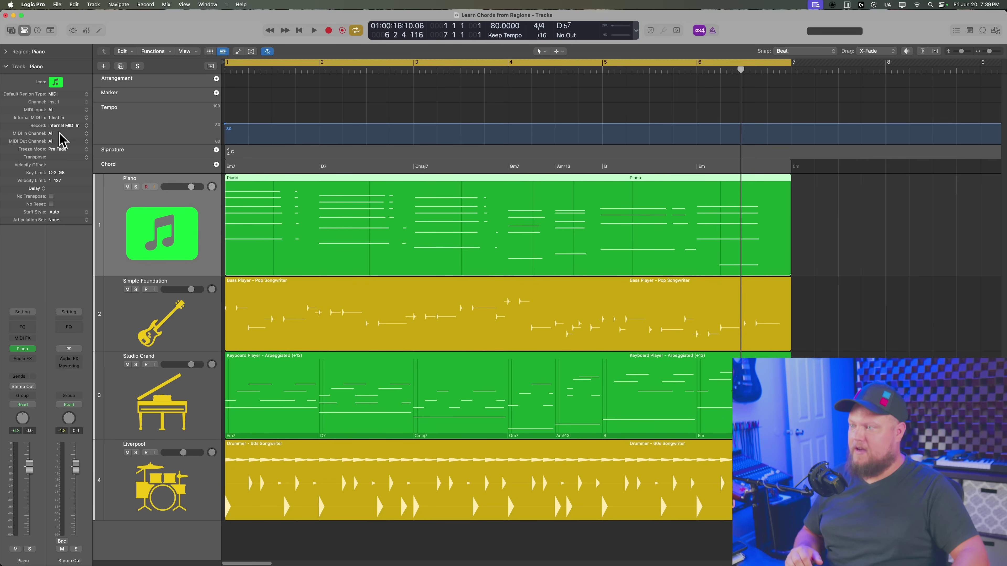
Step: Set the Piano track's Internal MIDI In to Off and return the playhead to bar 1
{"action": "left_click", "coordinate": [59, 117]}
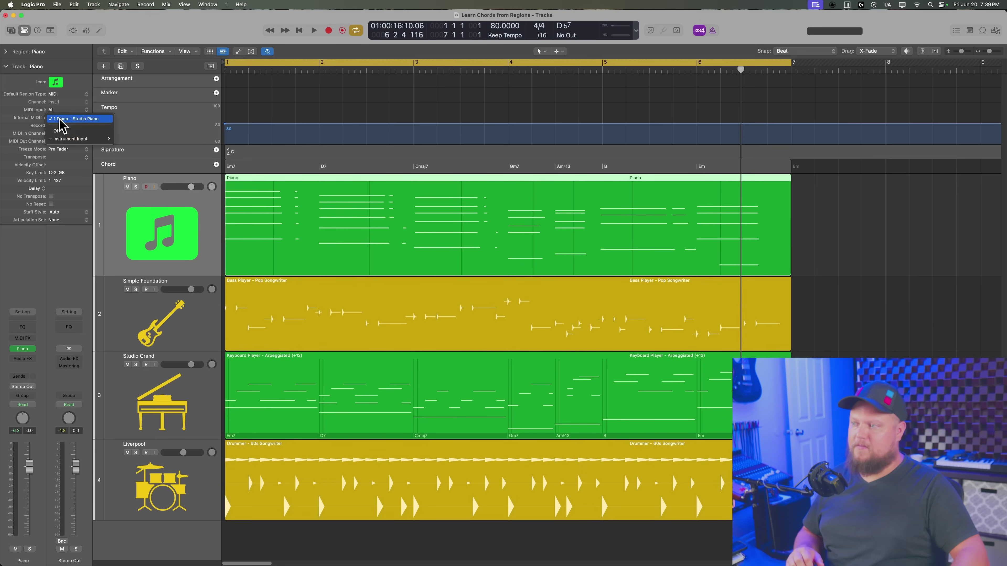
{"action": "left_click", "coordinate": [82, 131]}
{"action": "left_click", "coordinate": [830, 257]}
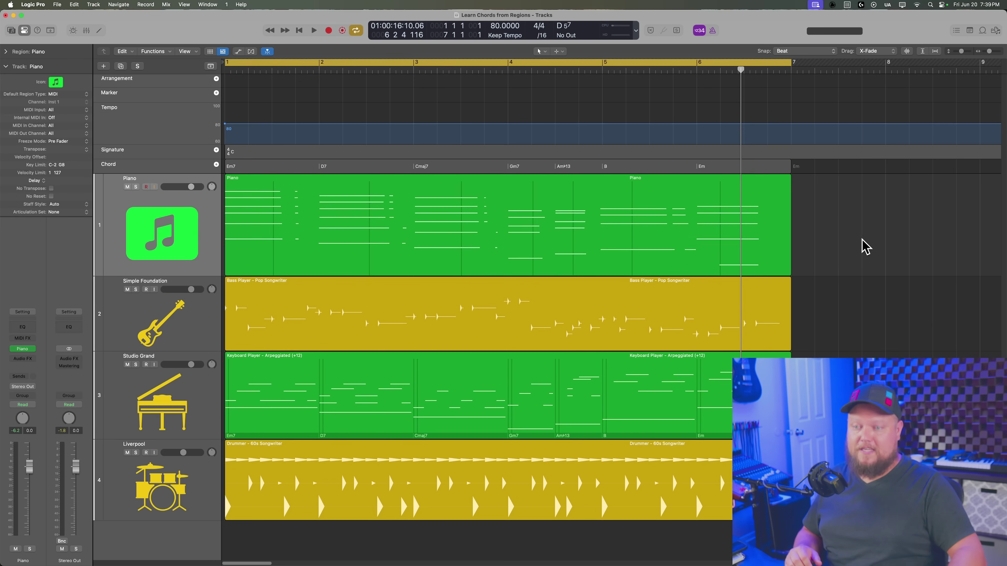
{"action": "key", "text": "Return"}
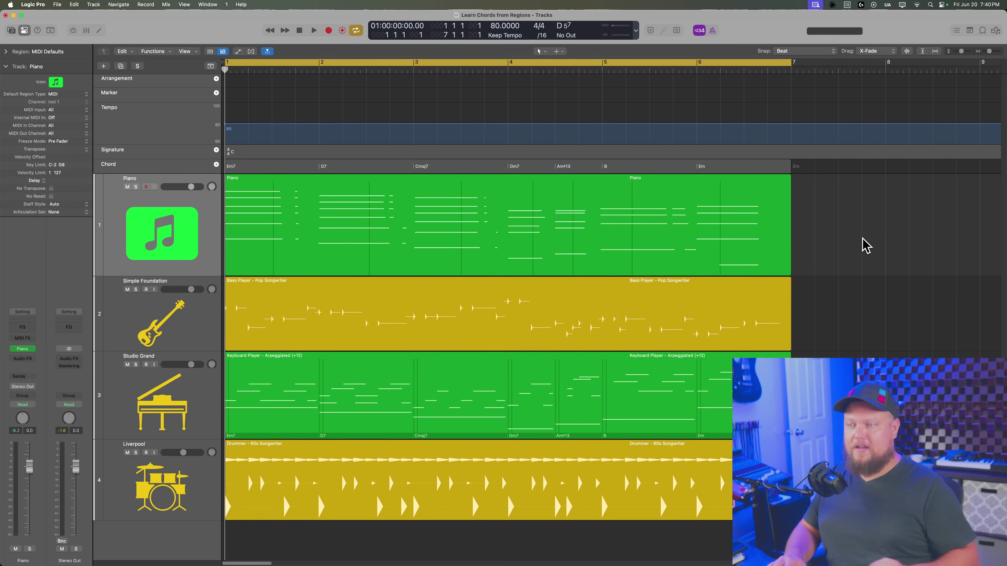
Step: Move the whole chord group on the Chord track from bar 1 so that it starts at bar 7
{"action": "left_click", "coordinate": [631, 168]}
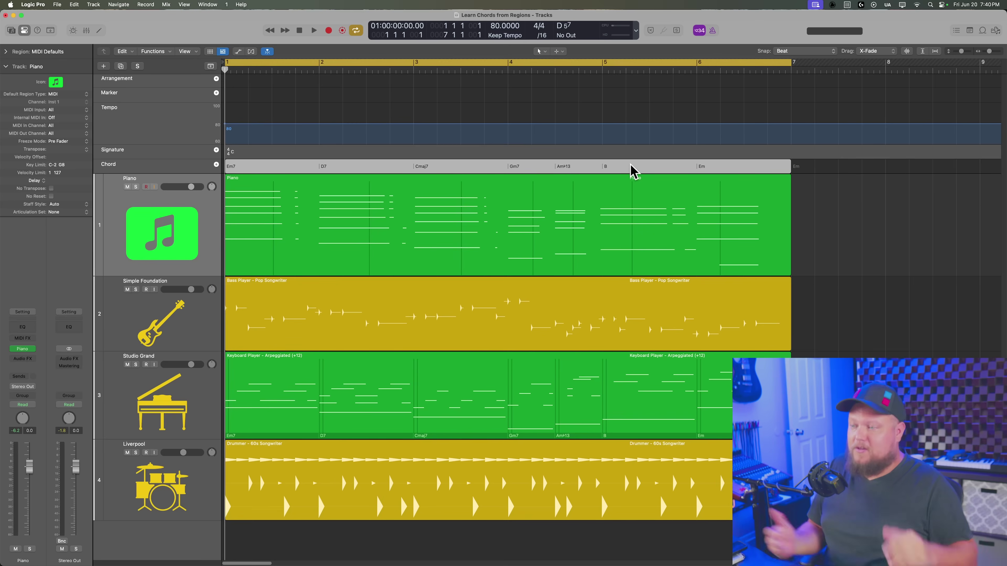
{"action": "left_click", "coordinate": [617, 229]}
{"action": "left_click", "coordinate": [816, 242]}
{"action": "left_click", "coordinate": [574, 212]}
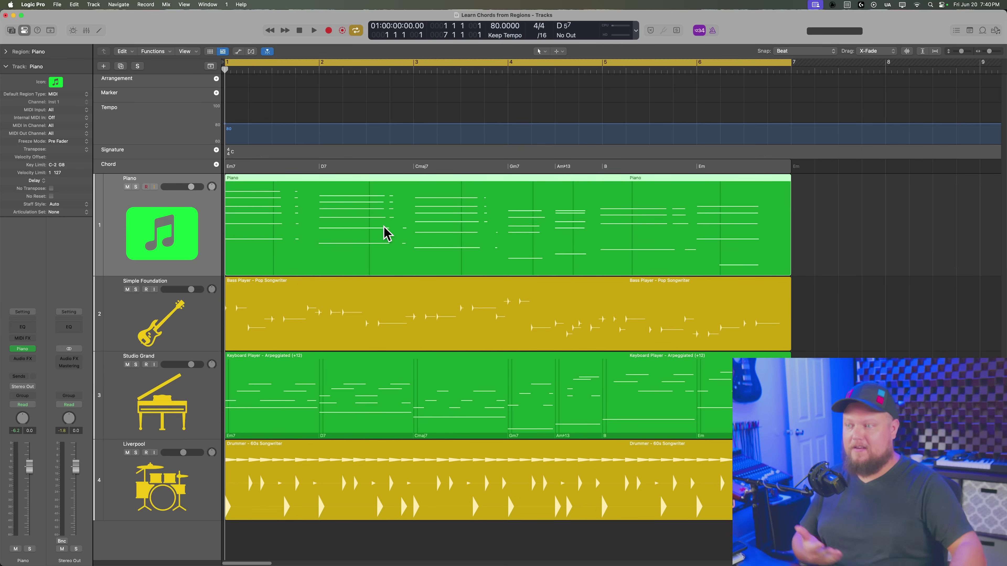
{"action": "left_click_drag", "start_coordinate": [357, 170], "coordinate": [919, 164]}
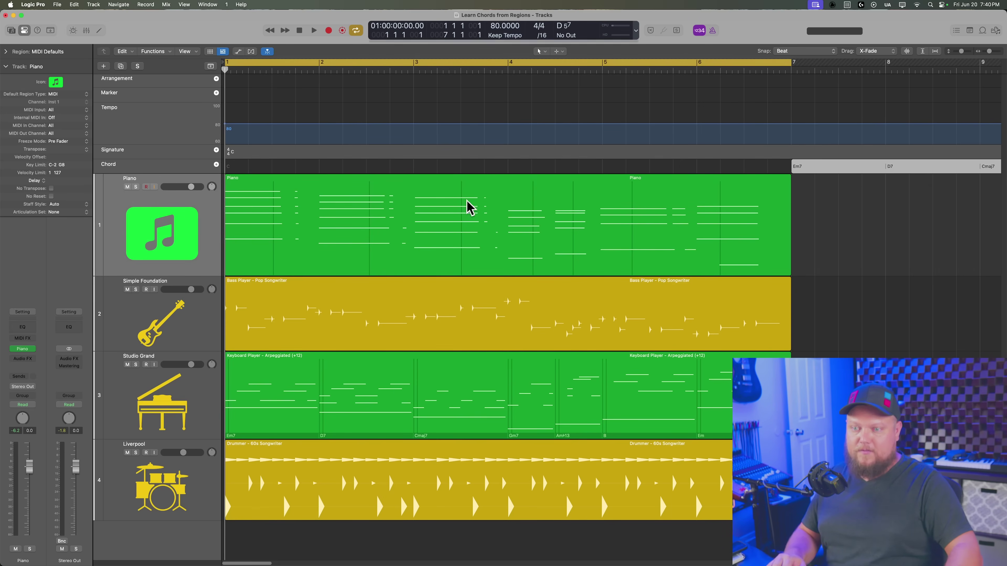
Step: Try to copy chords to the Chord track from the Piano region and from the Keyboard Player region, and undo the copy
{"action": "left_click_drag", "start_coordinate": [468, 206], "coordinate": [400, 173]}
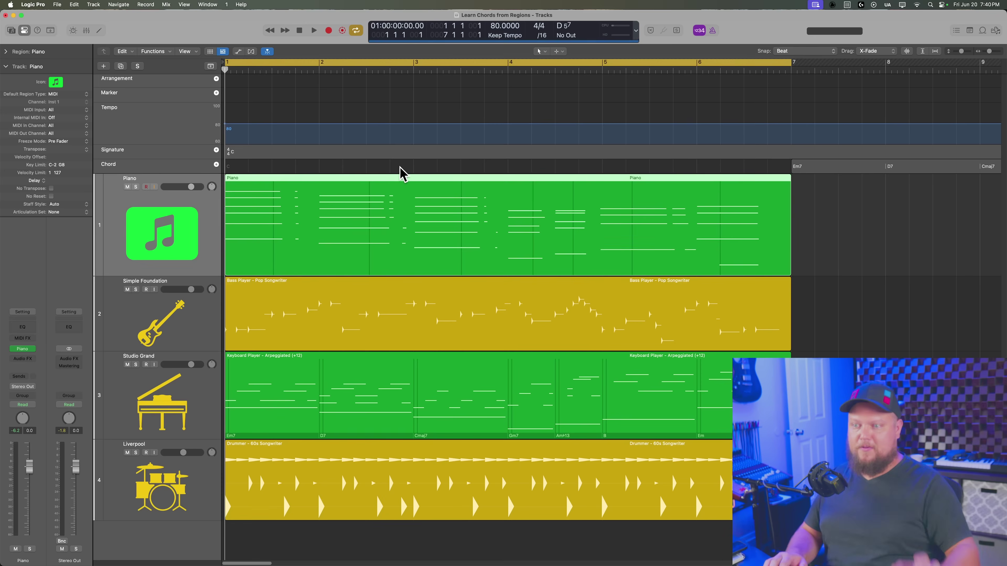
{"action": "left_click", "coordinate": [309, 402]}
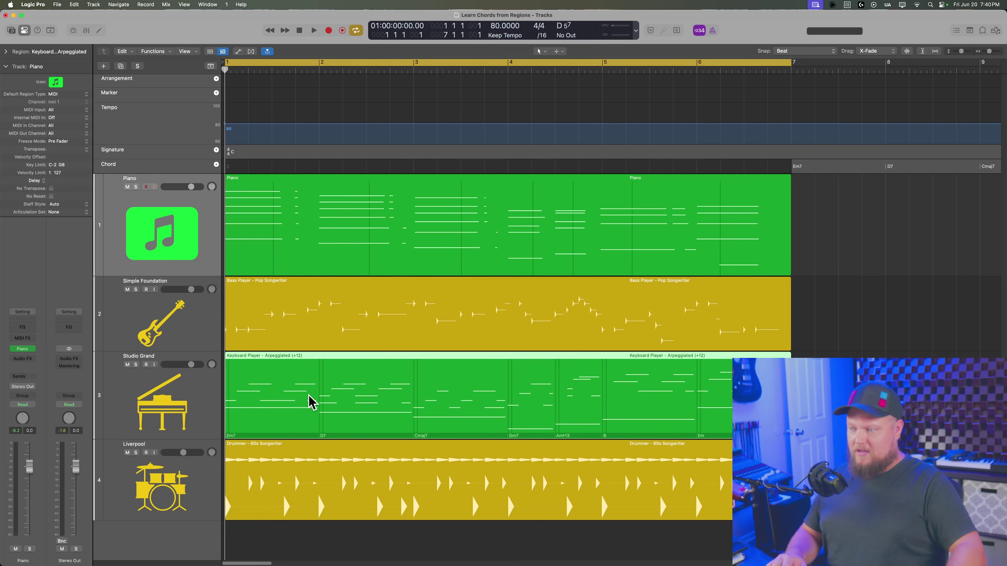
{"action": "left_click_drag", "start_coordinate": [461, 402], "coordinate": [446, 172]}
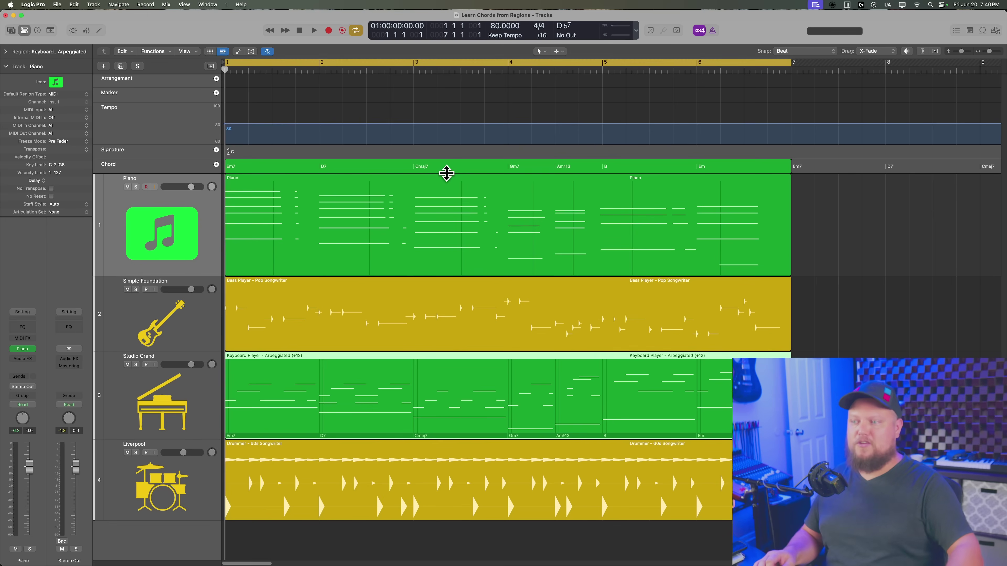
{"action": "key", "text": "super+z"}
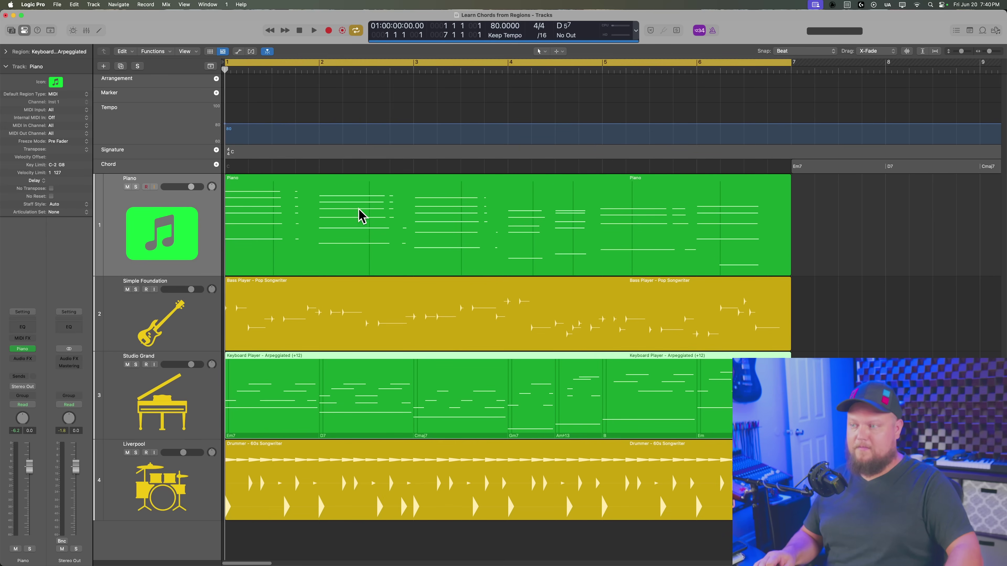
Step: Check the Piano region for available Chords commands and view its MIDI notes in the Piano Roll
{"action": "left_click", "coordinate": [592, 200]}
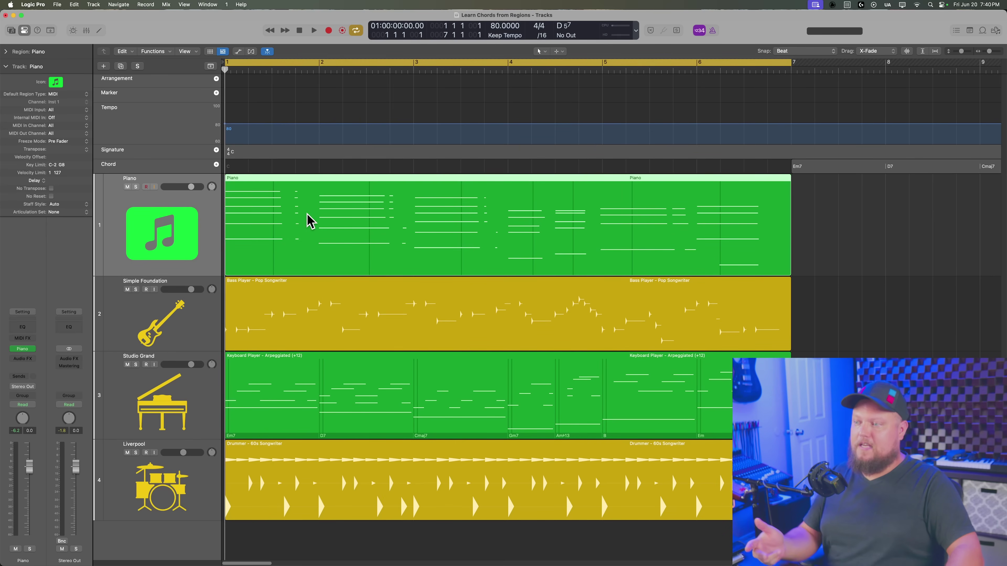
{"action": "right_click", "coordinate": [331, 203]}
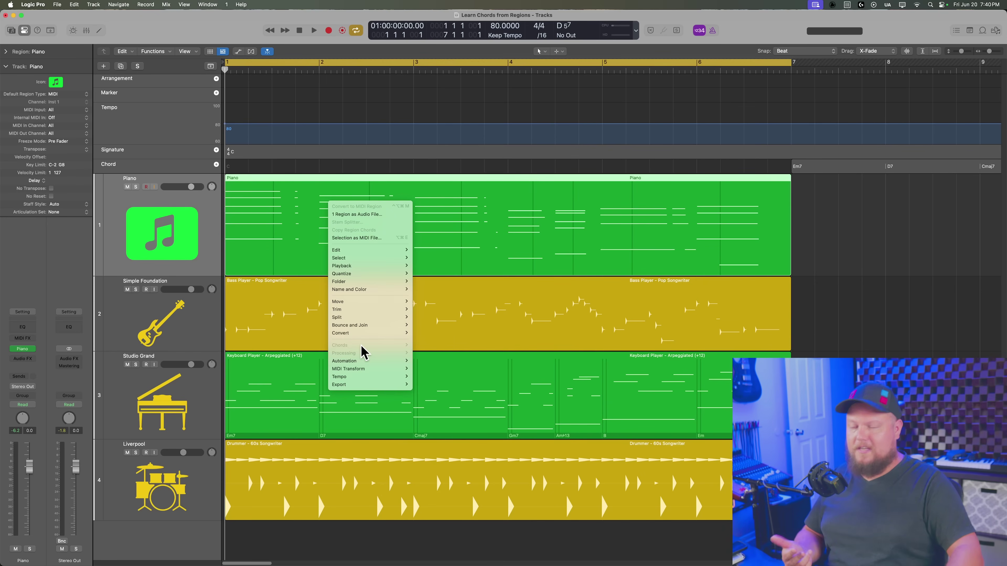
{"action": "mouse_move", "coordinate": [361, 347]}
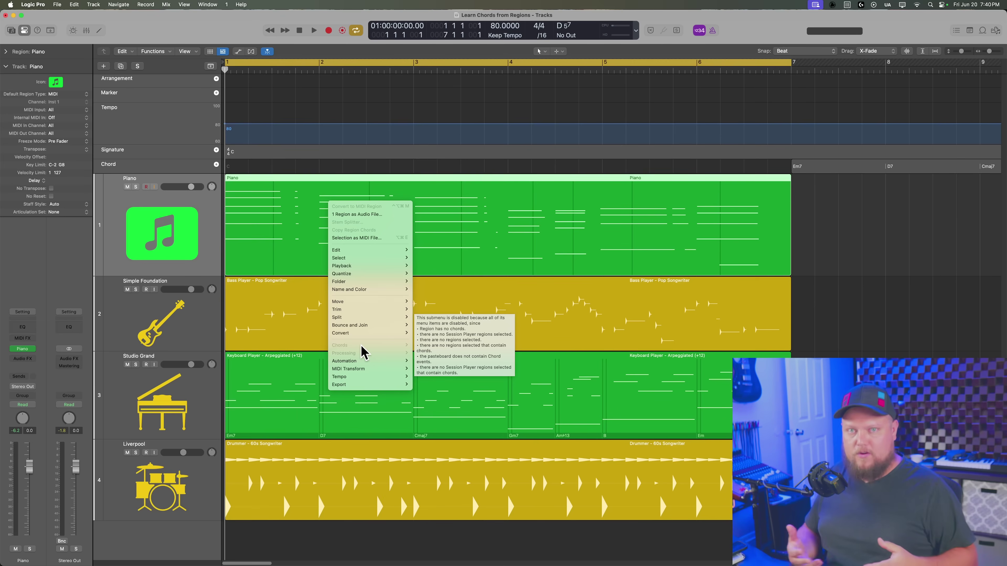
{"action": "left_click", "coordinate": [298, 216]}
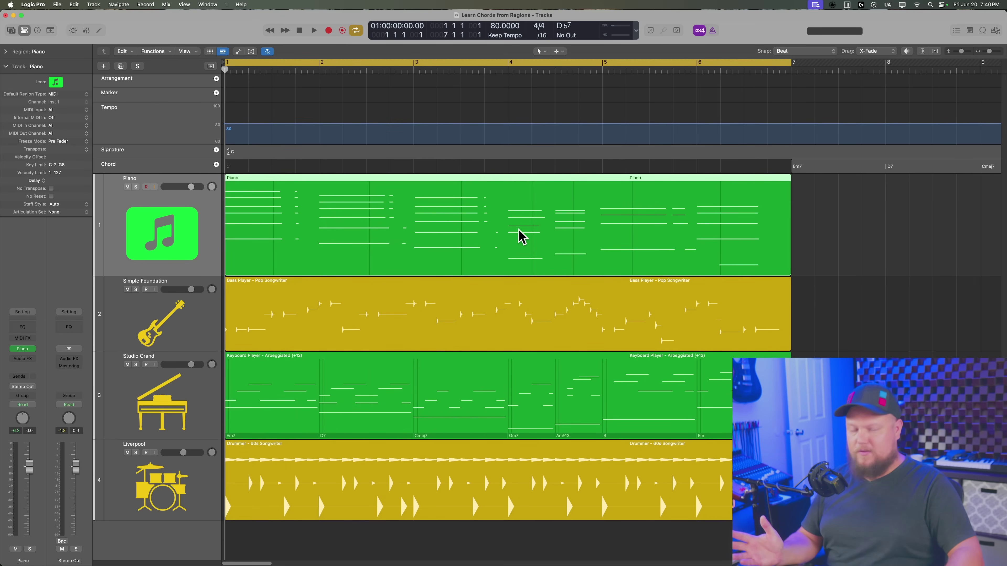
{"action": "double_click", "coordinate": [436, 242]}
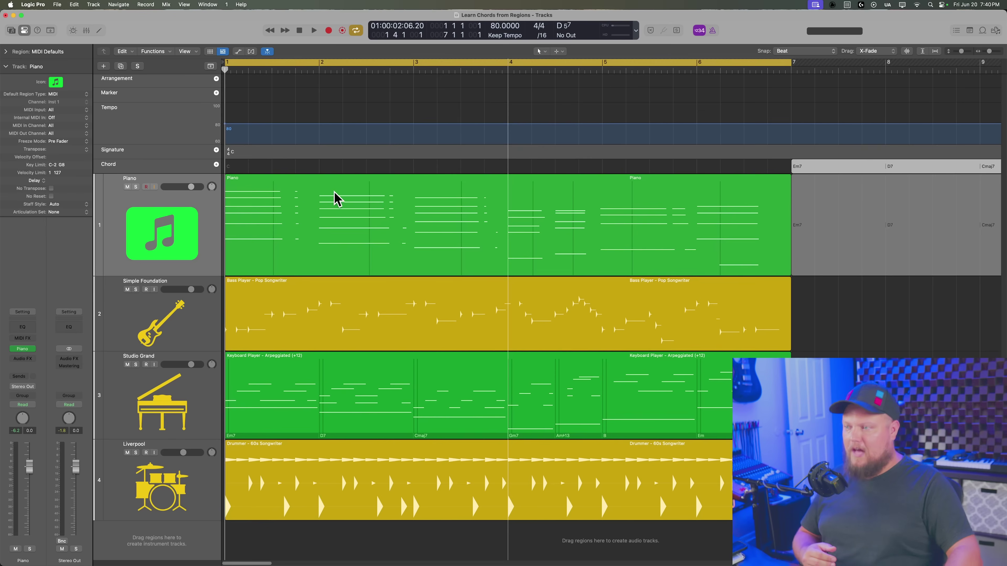
Step: Return the chord group on the Chord track to bar 1 and select the Piano region
{"action": "left_click_drag", "start_coordinate": [334, 198], "coordinate": [240, 171]}
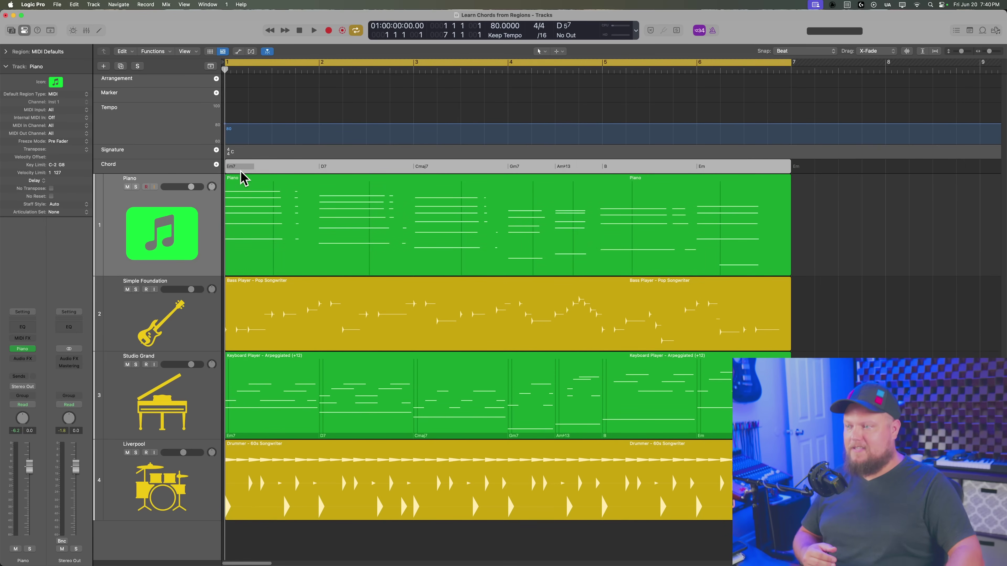
{"action": "left_click", "coordinate": [332, 215]}
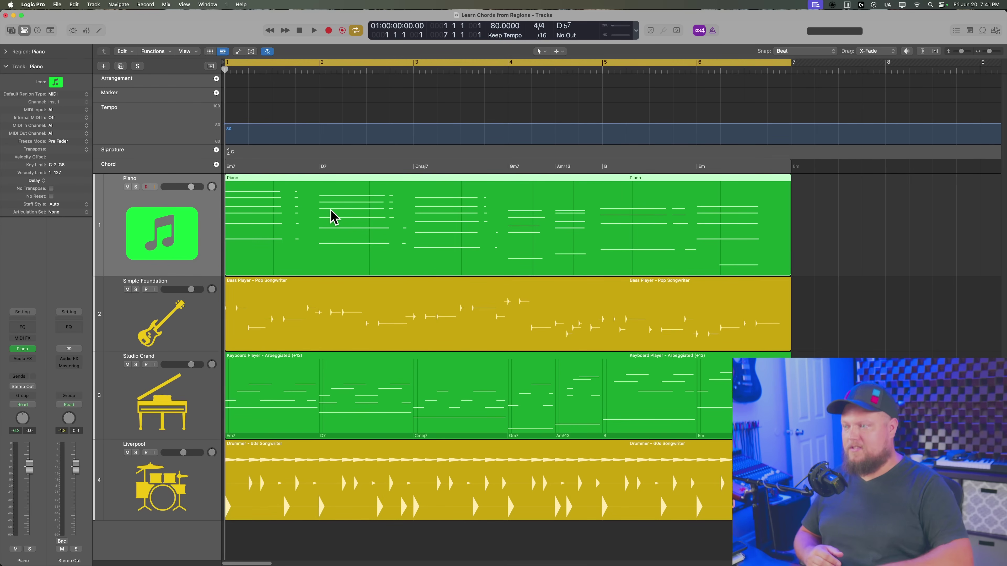